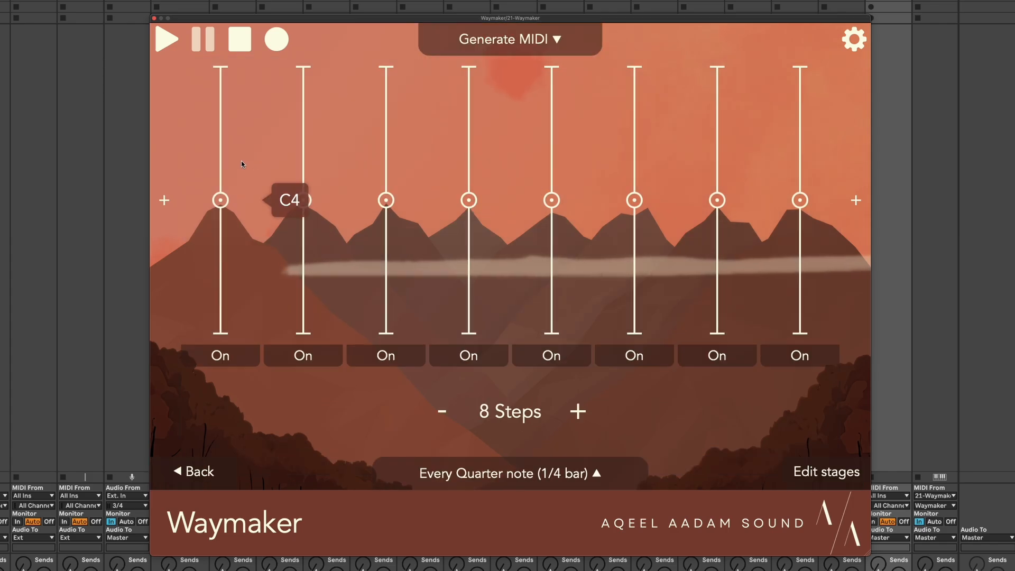
Raise the pitches of steps two to seven, with step three at F4 and step seven at G4, and lower step eight to A3.
mouse_move(293, 195)
left_mouse_down()
mouse_move(317, 143)
mouse_move(317, 154)
left_mouse_up()
left_click_drag(391, 200, 401, 175)
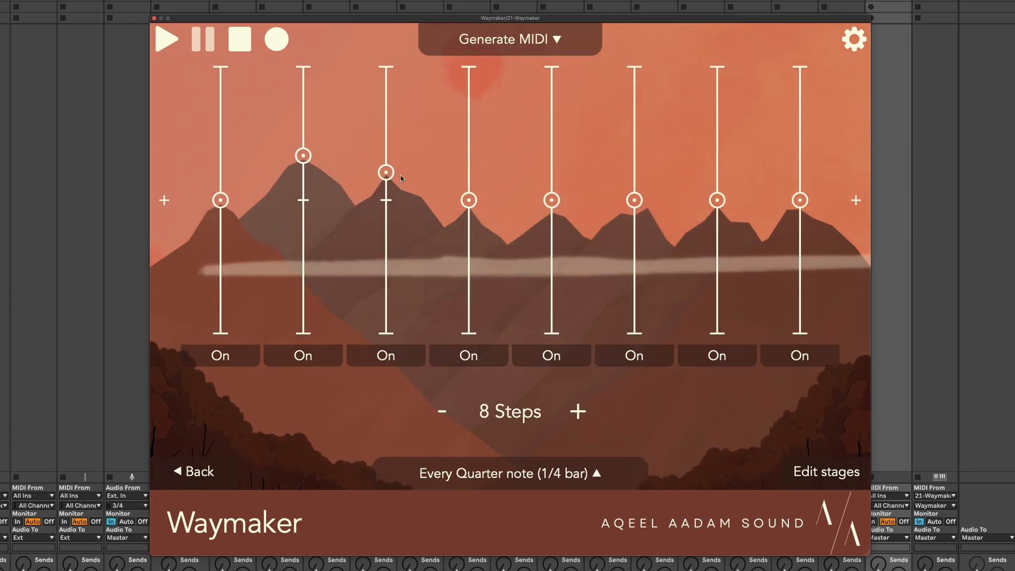
left_click_drag(469, 199, 469, 178)
left_click(552, 200)
left_click_drag(558, 199, 561, 133)
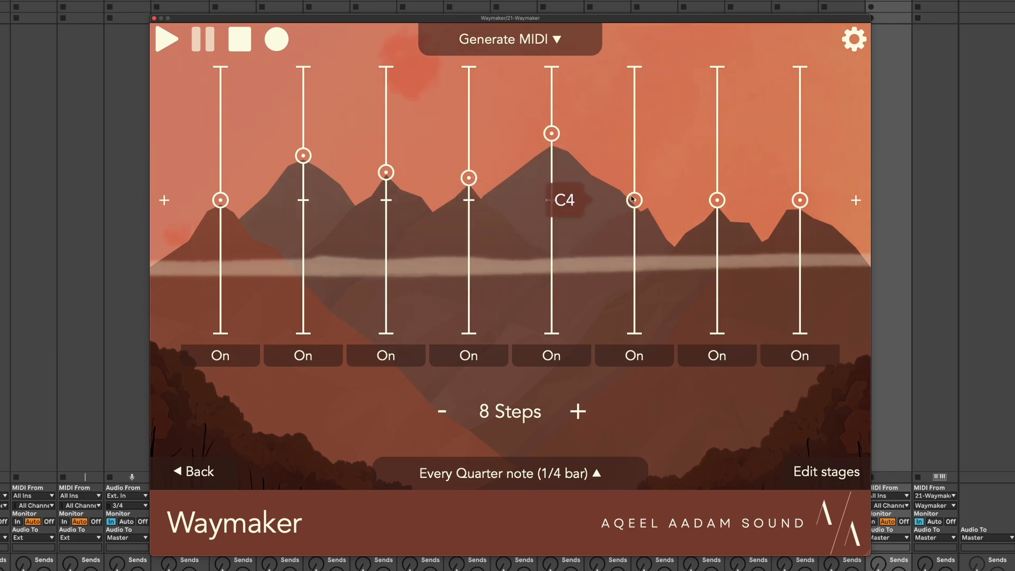
left_click_drag(635, 200, 635, 139)
left_click_drag(717, 200, 716, 161)
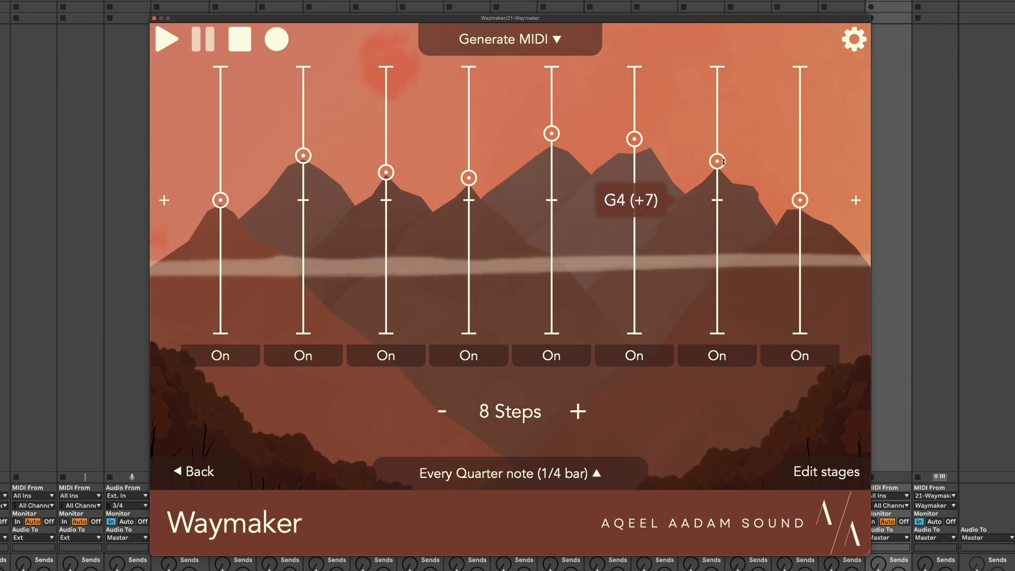
left_click_drag(797, 200, 798, 211)
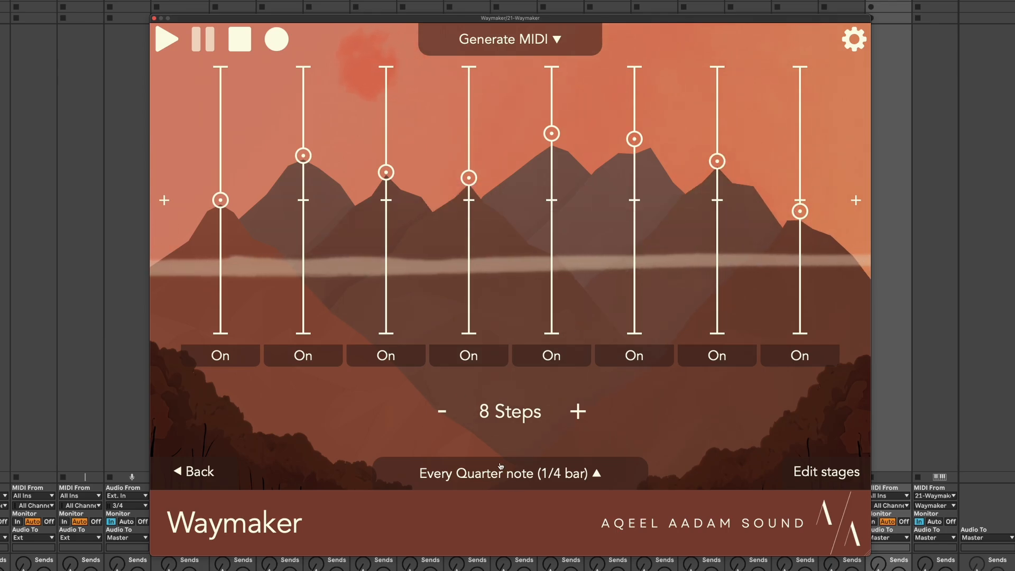
Set the Step sequencer to advance every eighth note (1/8 bar).
left_click(555, 473)
left_click_drag(688, 388, 682, 408)
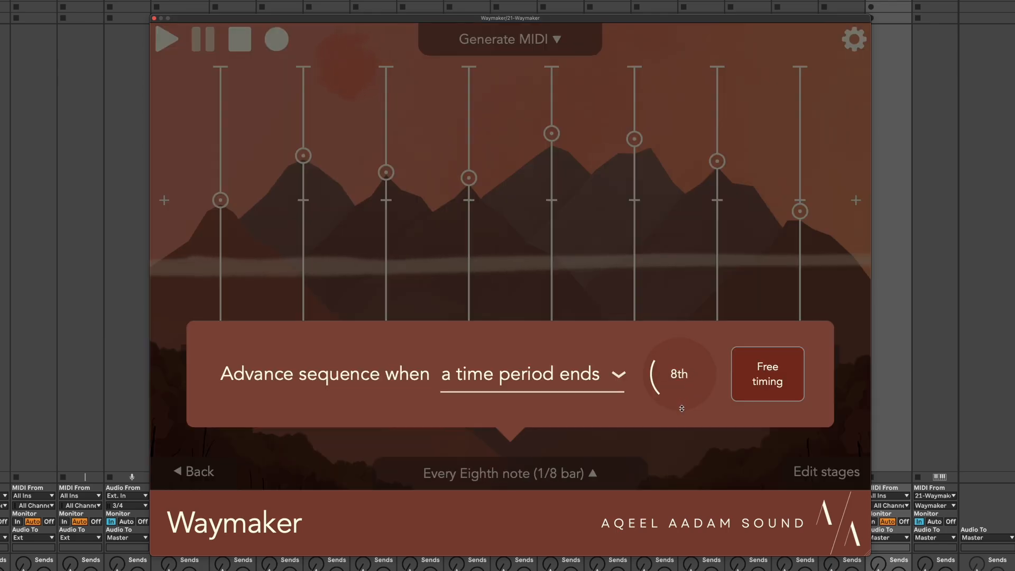
left_click(693, 295)
Play the sequence, raise the pitch of step eight slightly during playback, and stop it.
key("space")
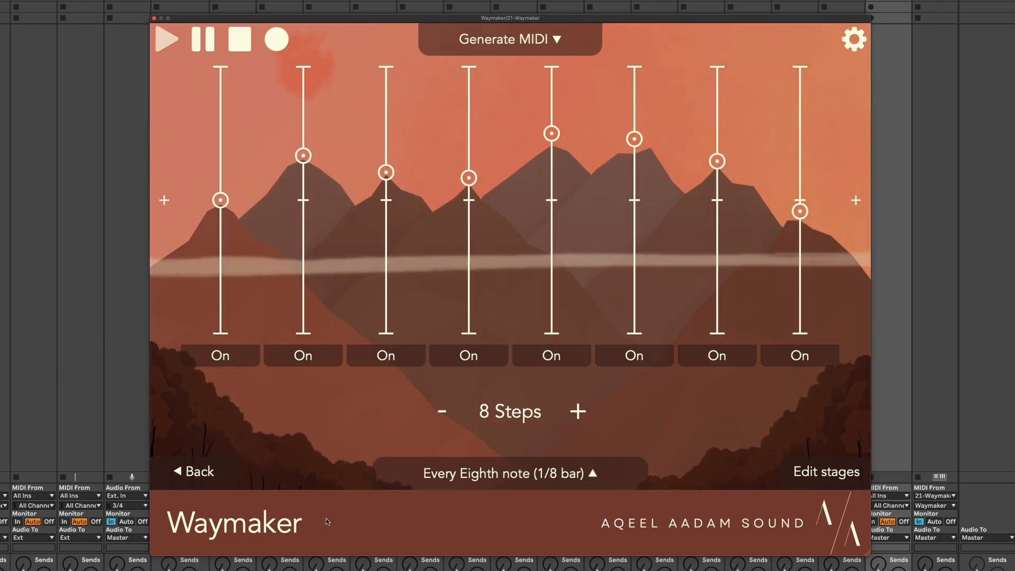
mouse_move(807, 208)
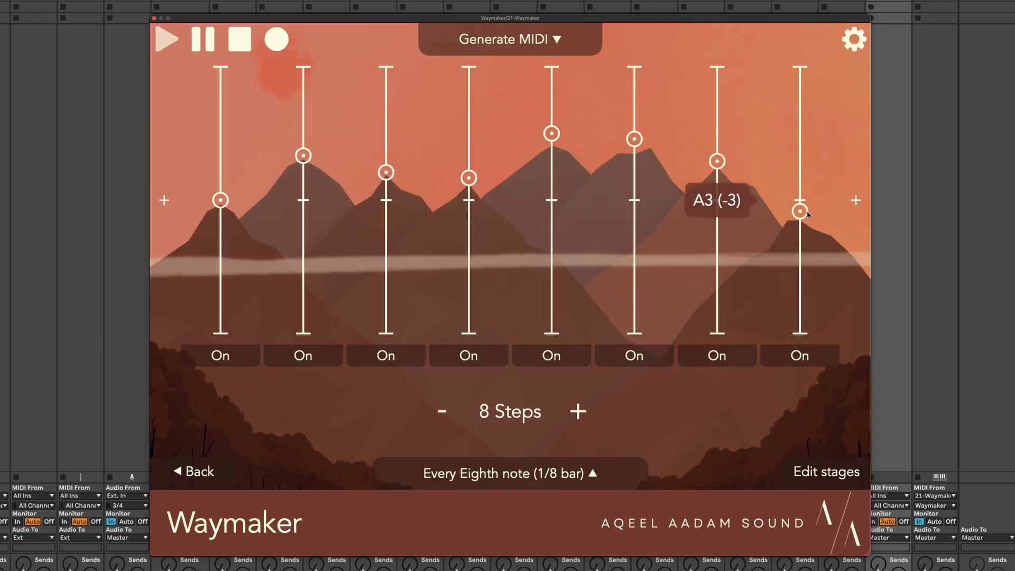
left_click_drag(807, 208, 807, 203)
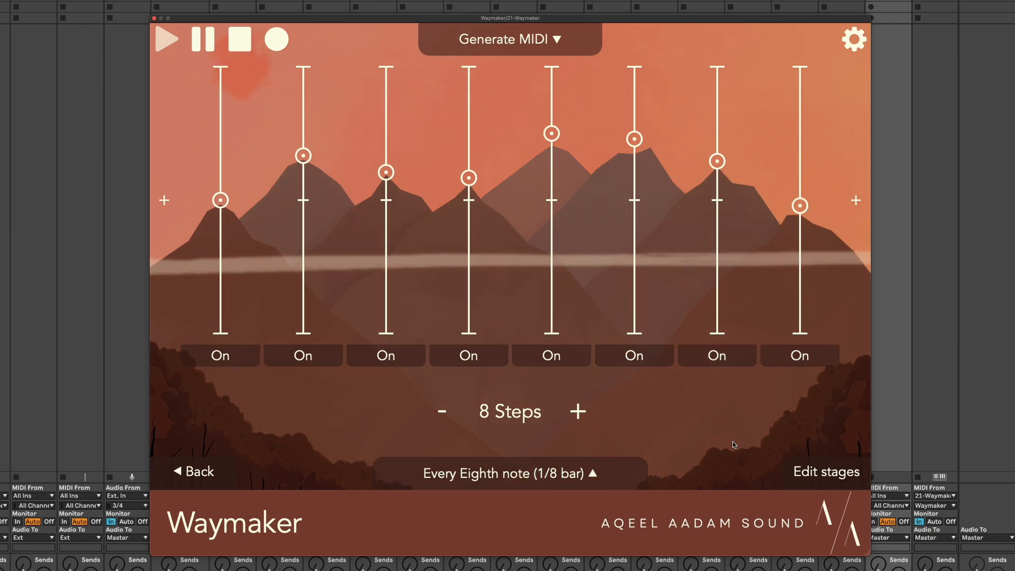
key("space")
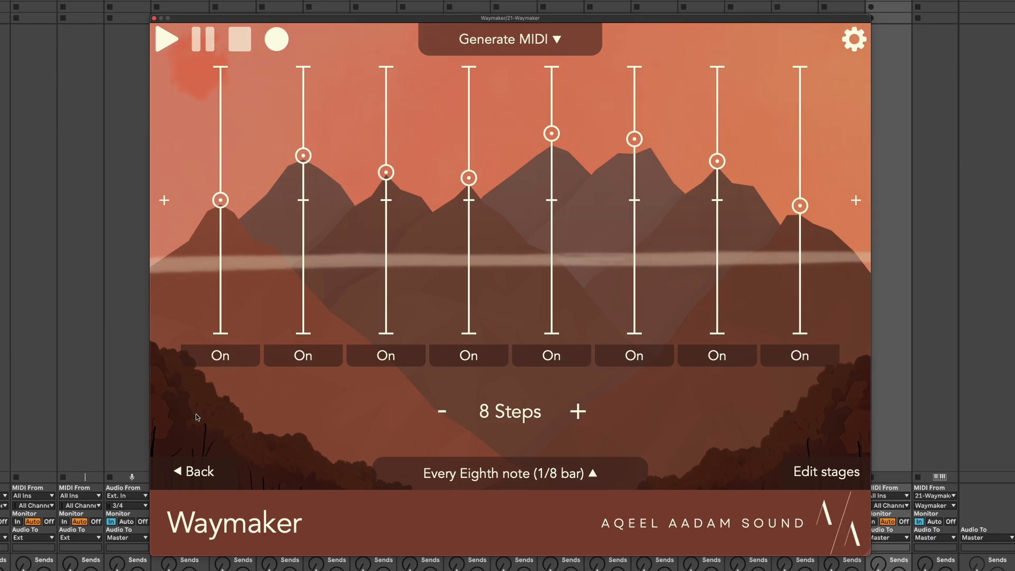
Add a Probability module after the Step sequencer in the chain and open it for editing.
left_click(212, 469)
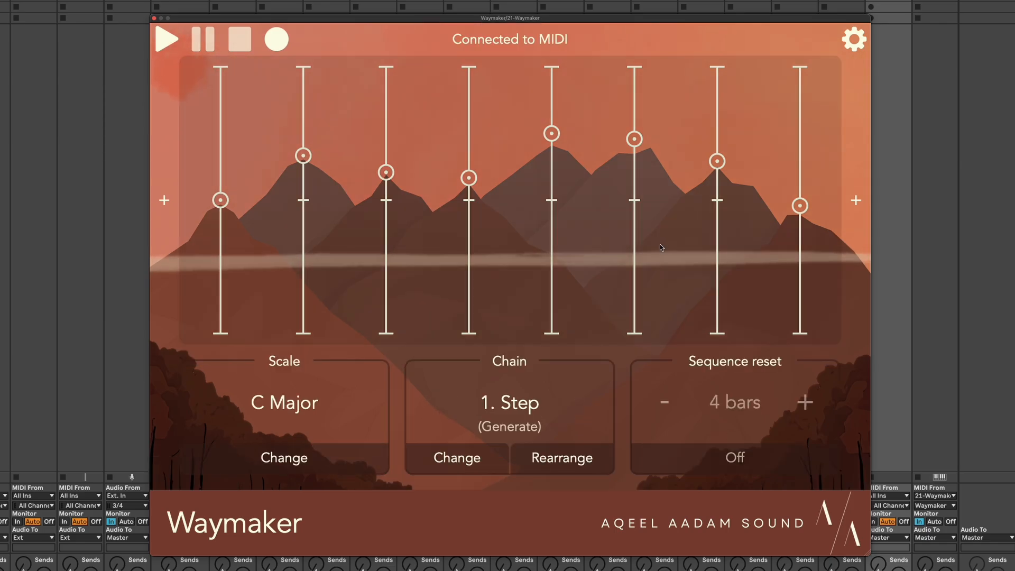
left_click(458, 458)
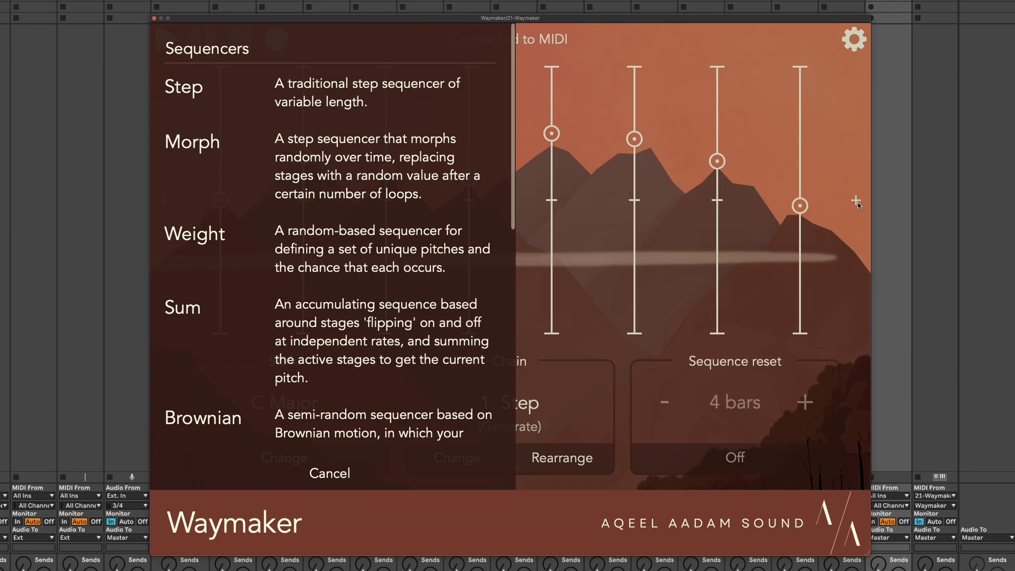
scroll(378, 259, "down", 10)
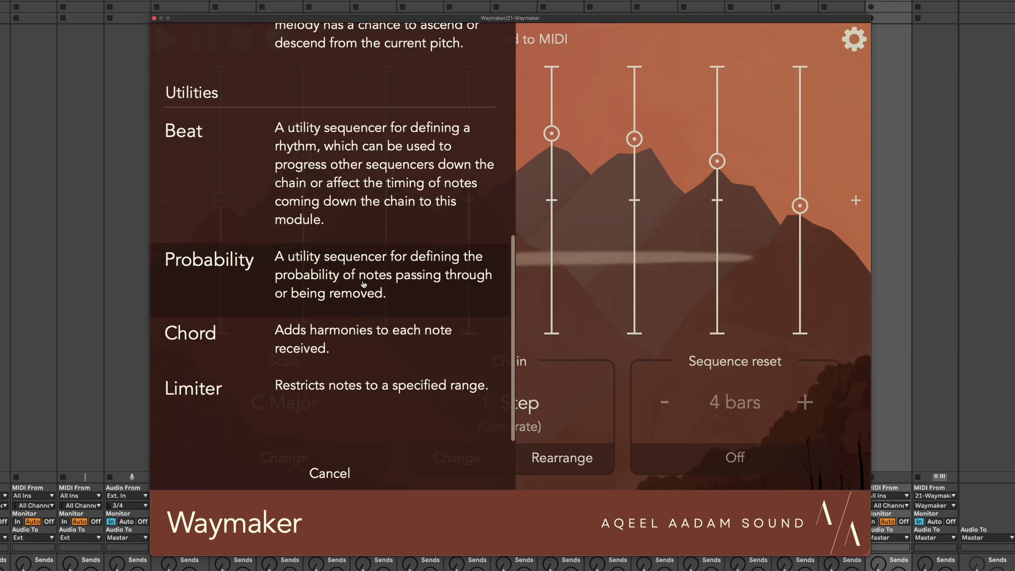
left_click(363, 285)
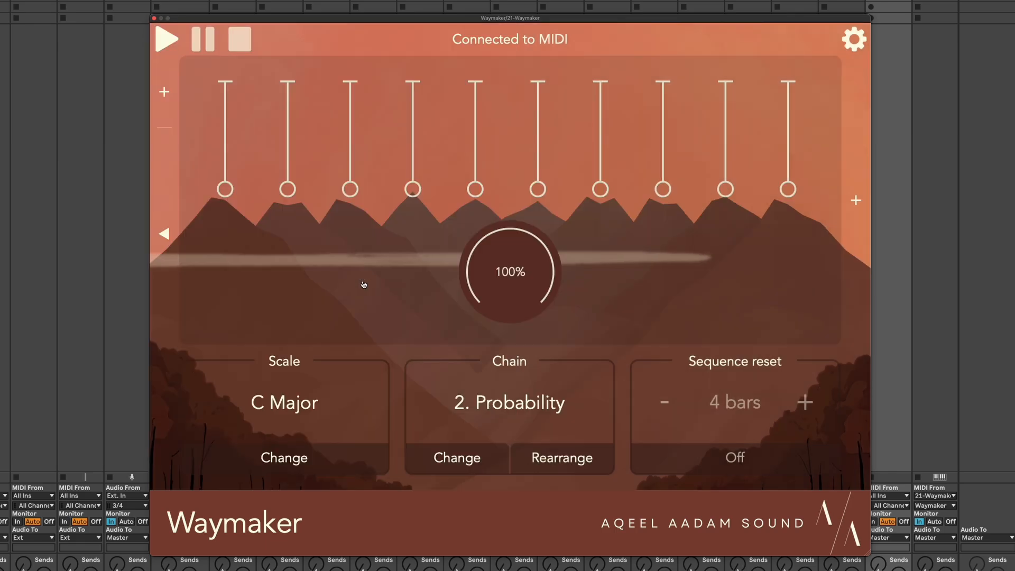
left_click(364, 284)
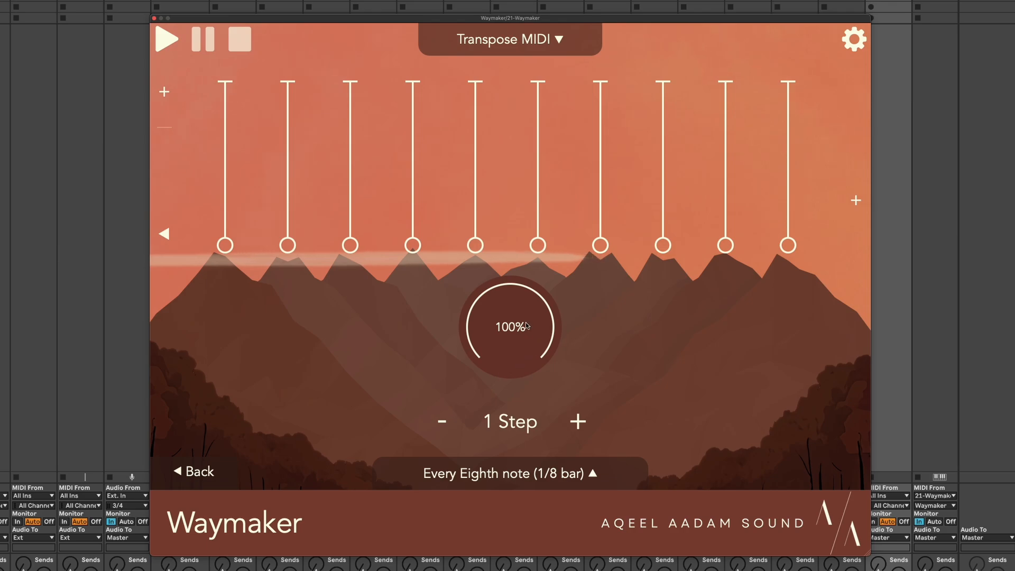
Lower the Probability module's single stage to 71% and play the sequence to audition the removed notes.
left_click_drag(526, 326, 517, 385)
key("space")
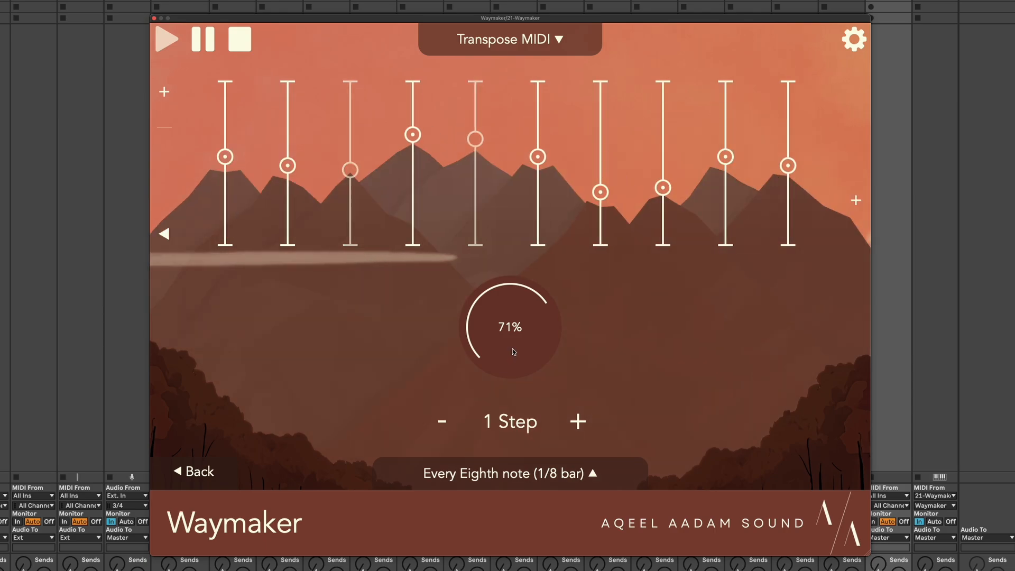
key("space")
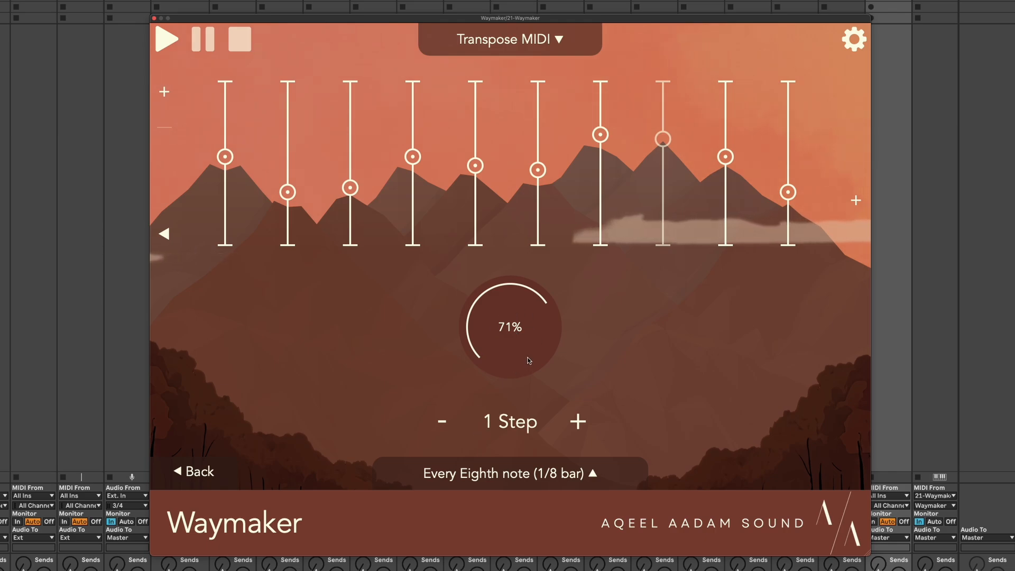
Return the stage's probability to 100% and increase the Probability module to 4 steps.
left_click_drag(524, 338, 519, 245)
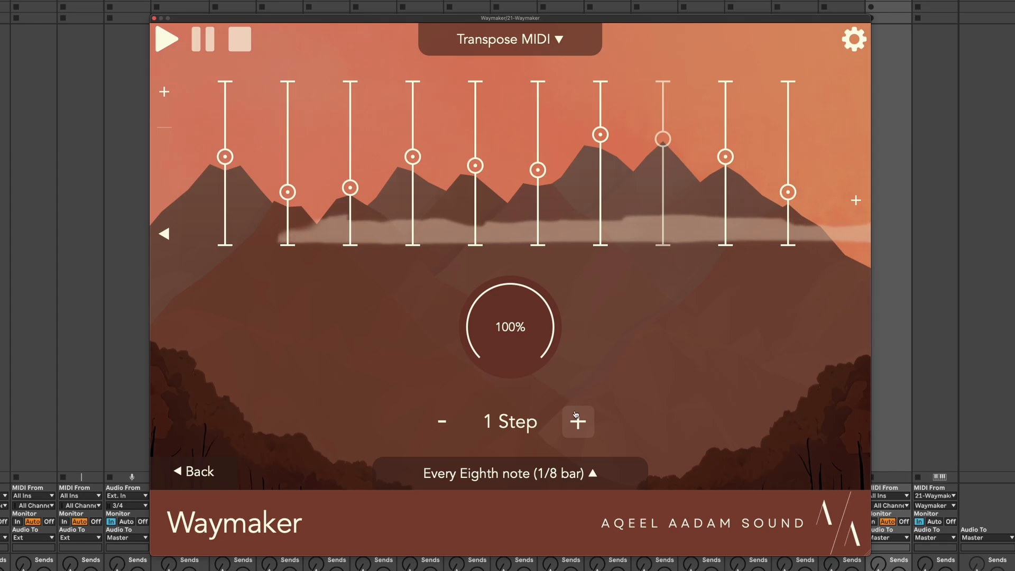
left_click(577, 421)
left_click(577, 421)
left_click(577, 421)
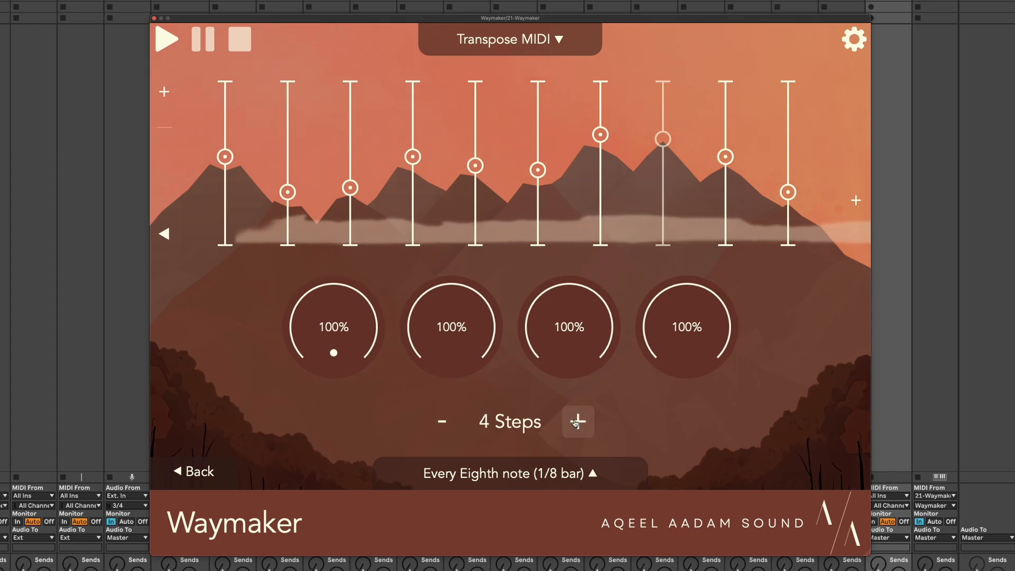
Make the Probability module advance when a time period ends, with a quarter-note period.
left_click(552, 472)
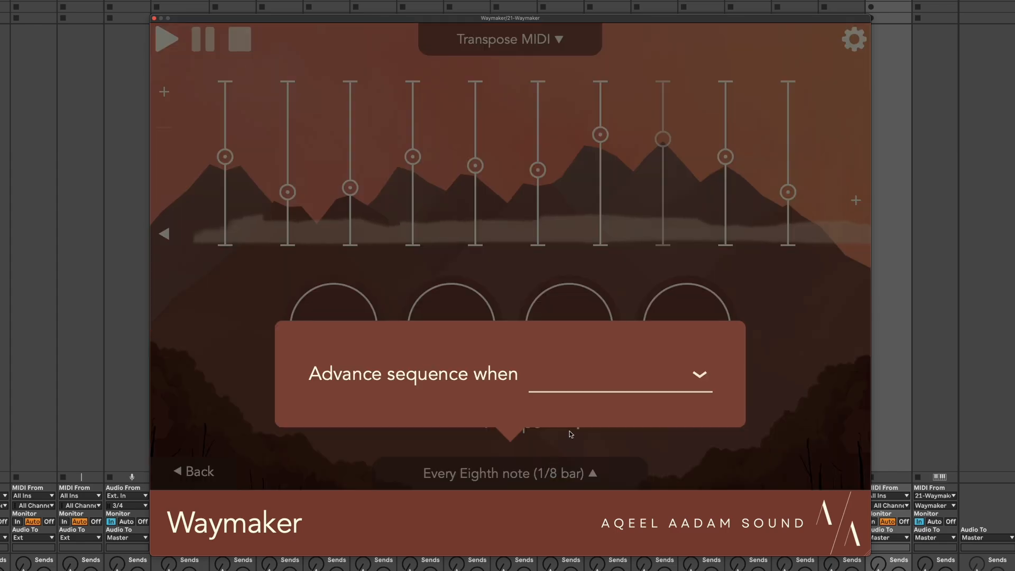
left_click(579, 379)
left_click(608, 276)
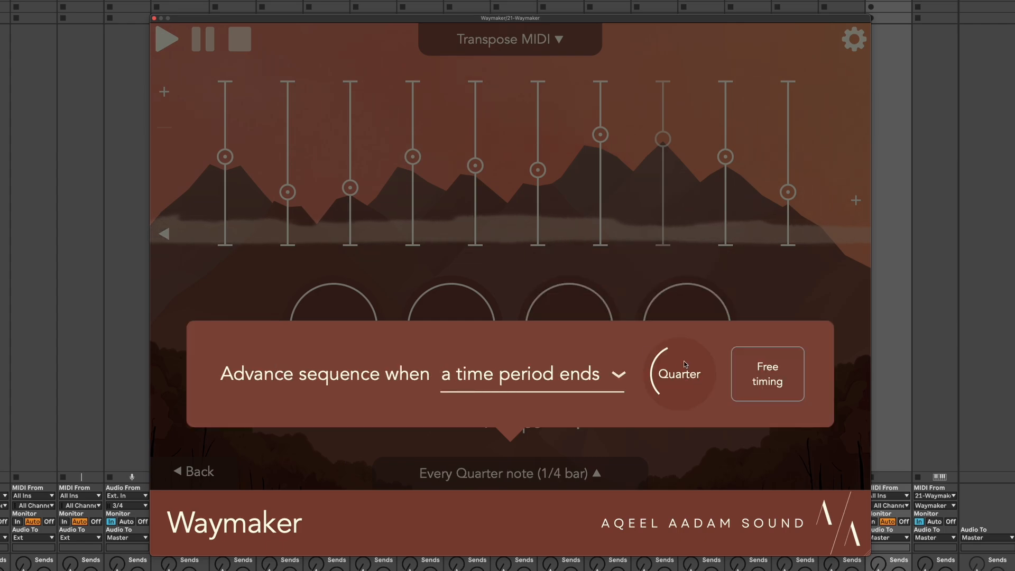
mouse_move(684, 377)
left_mouse_down()
mouse_move(675, 420)
mouse_move(677, 366)
left_mouse_up()
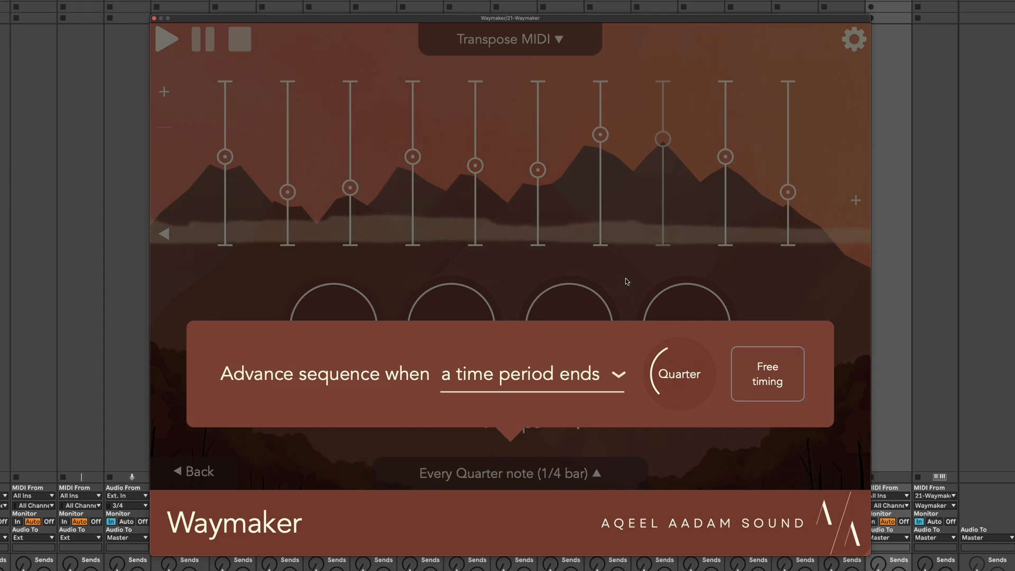
left_click(625, 284)
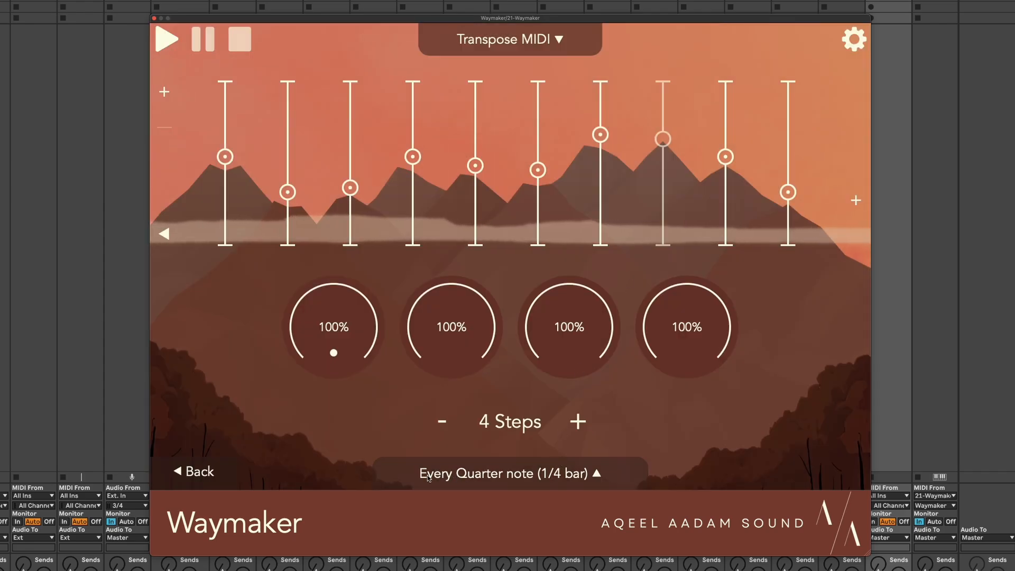
Inspect the Step module's timing for comparison, return to the Probability module, and play the chain with all four stages at 100%.
left_click(193, 472)
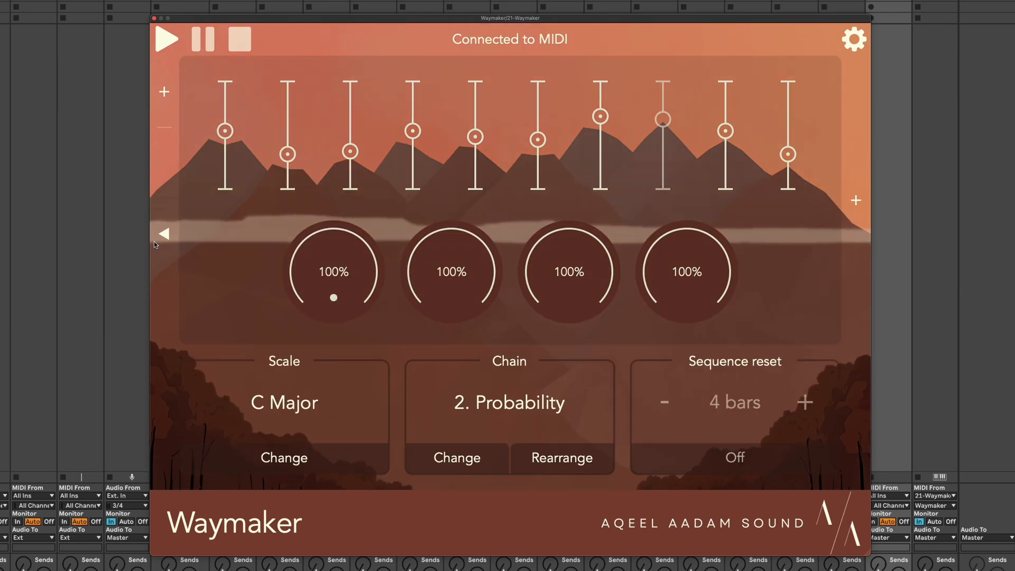
left_click(163, 233)
left_click(443, 299)
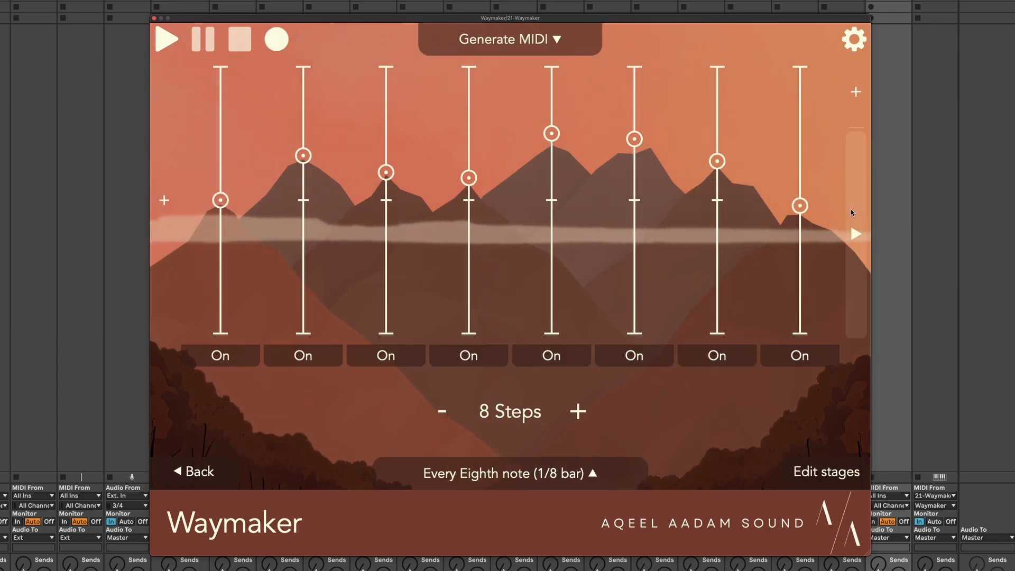
left_click(851, 216)
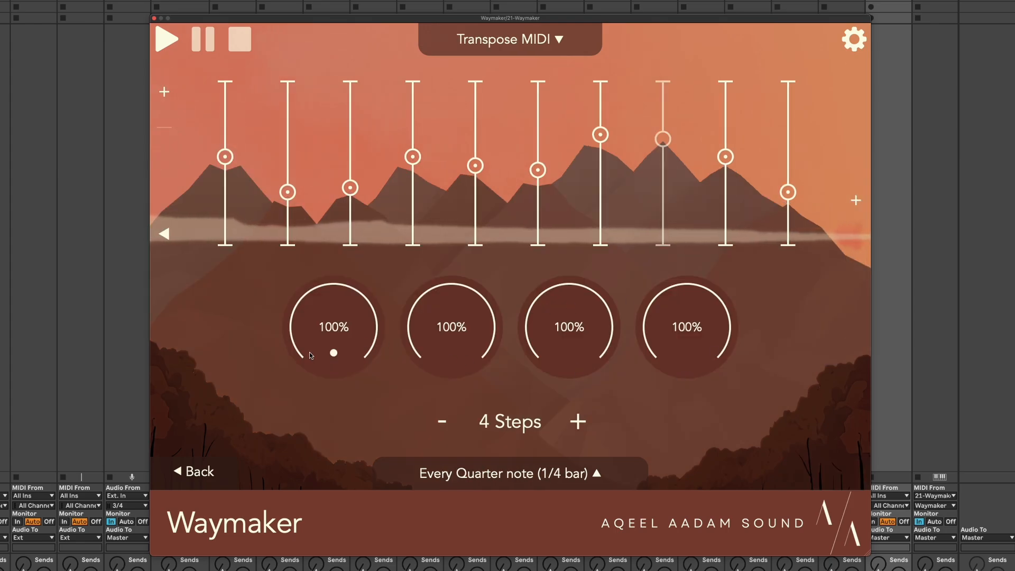
key("space")
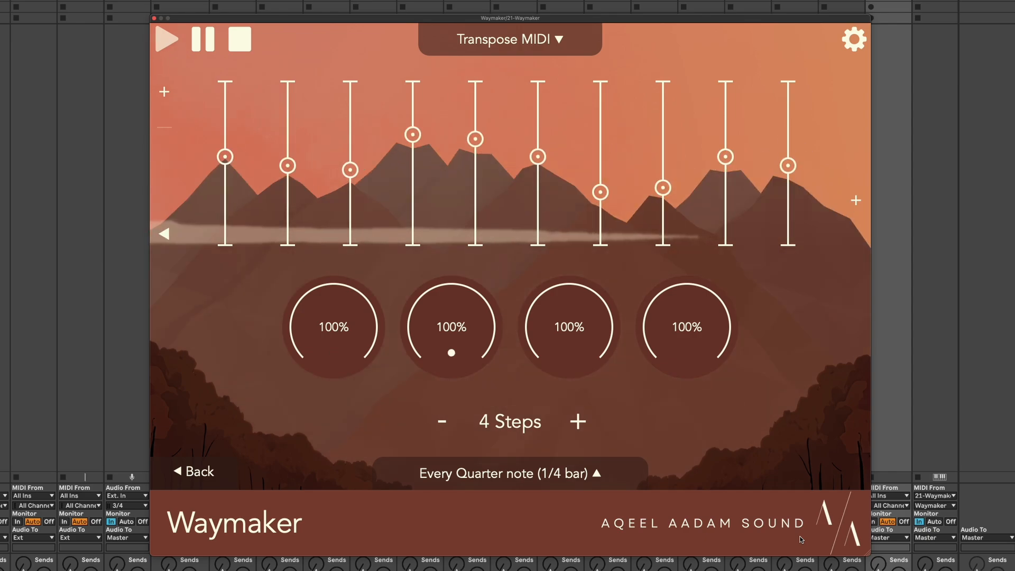
key("space")
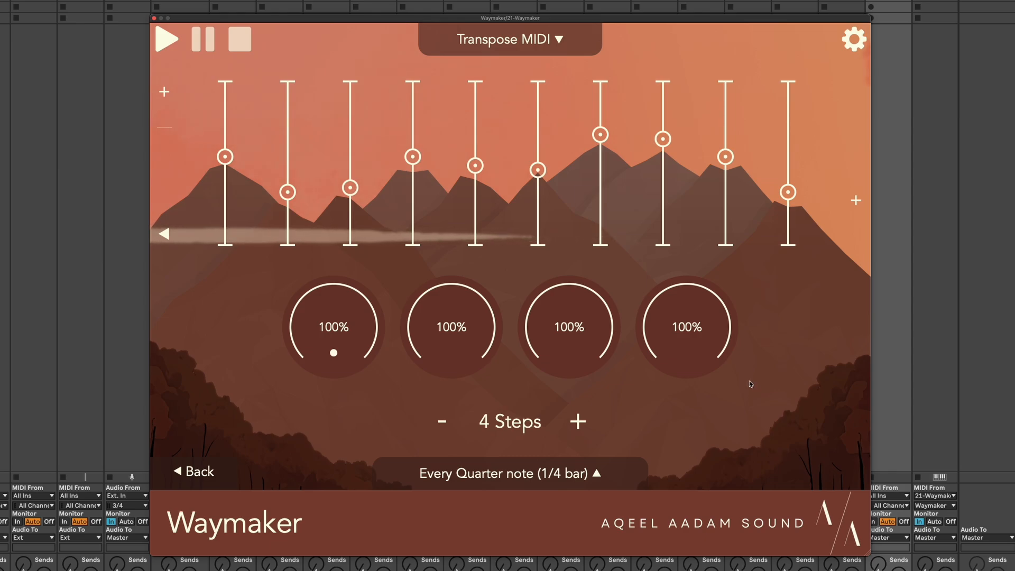
Review the Step module's pitches again and reopen the Probability module for editing.
left_click(161, 229)
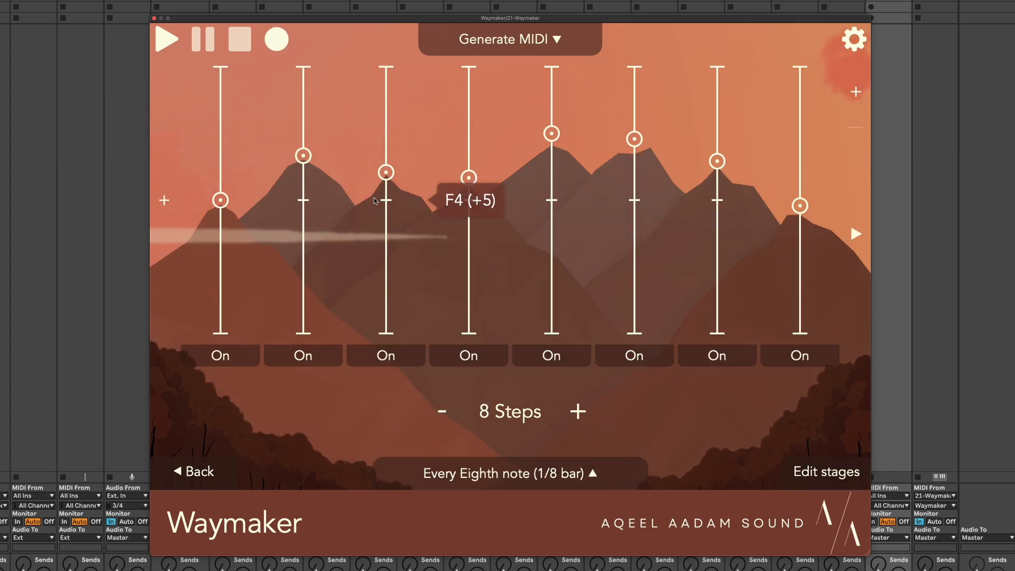
left_click(857, 224)
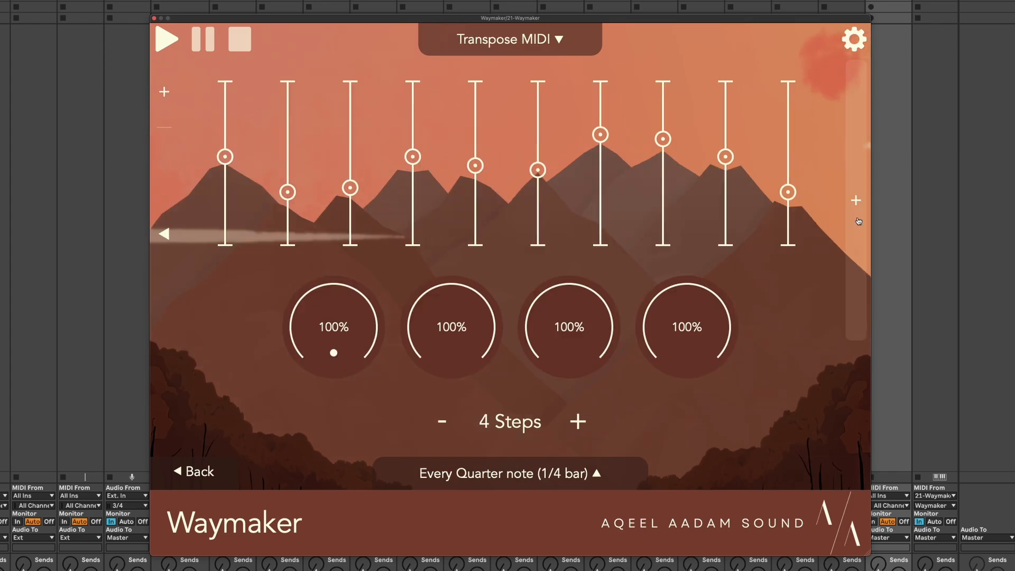
left_click(218, 473)
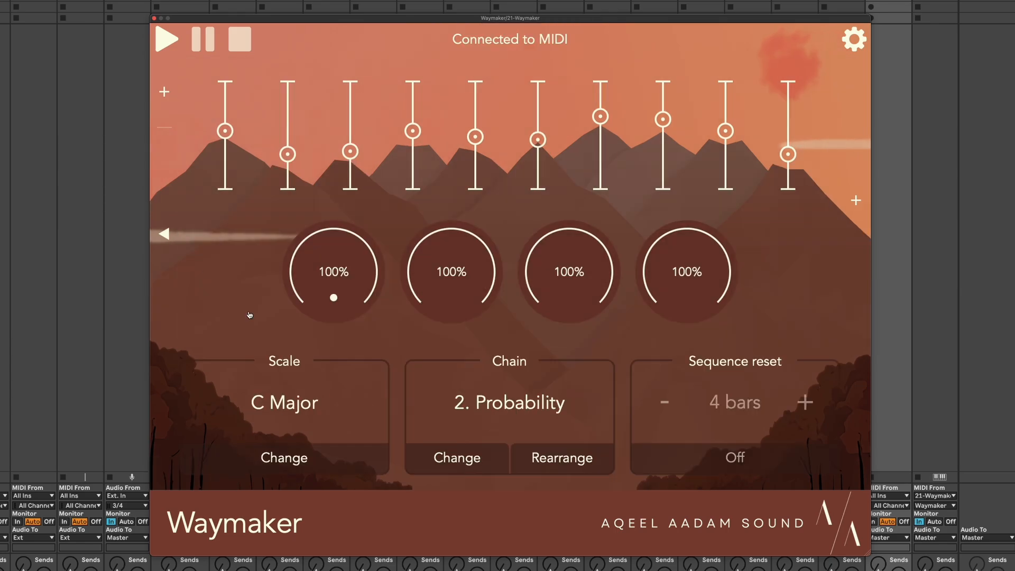
left_click(164, 216)
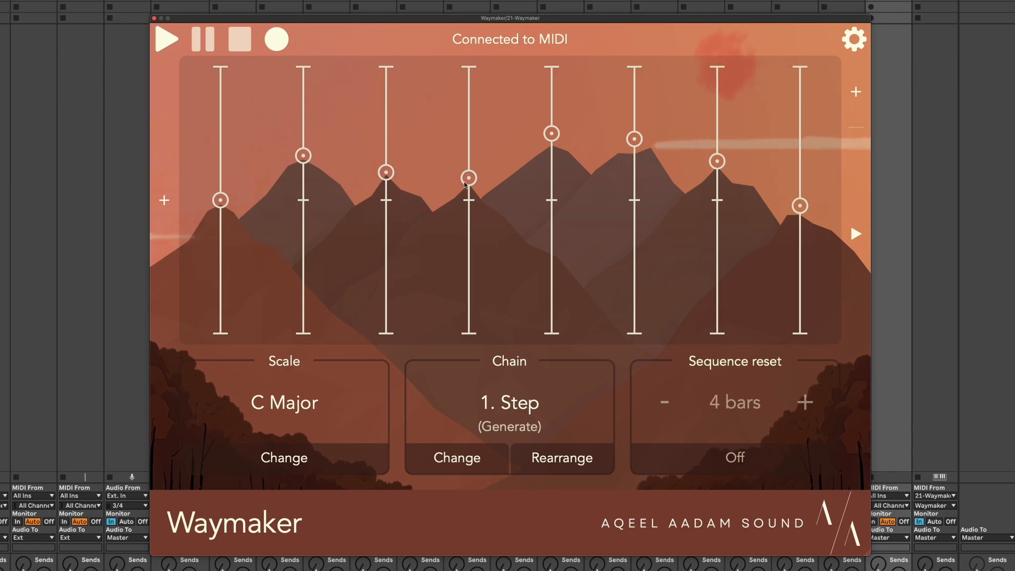
left_click(855, 233)
left_click(460, 302)
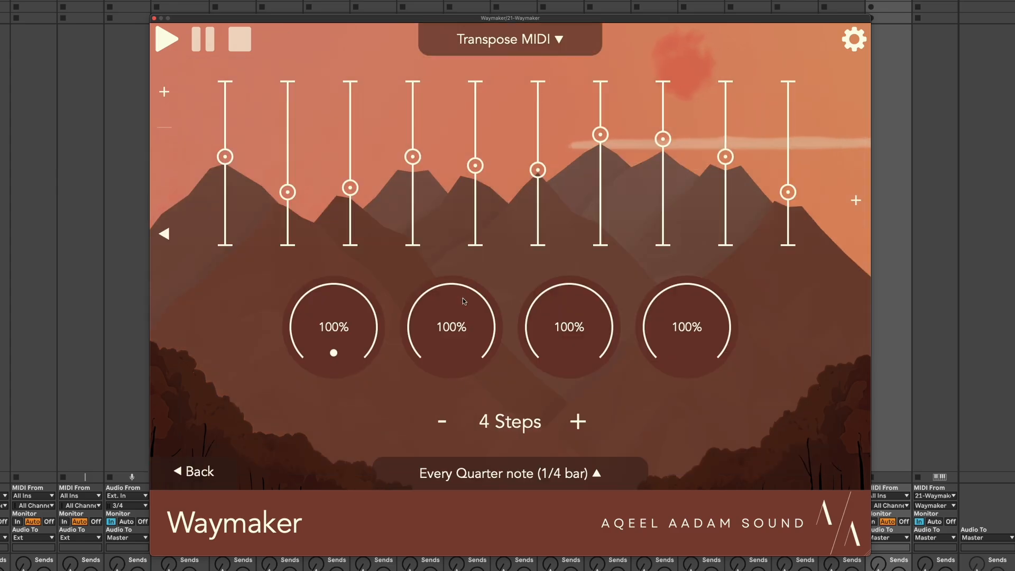
Set the second probability stage to 50% and the fourth stage to 80%.
left_click_drag(455, 302, 449, 420)
mouse_move(413, 245)
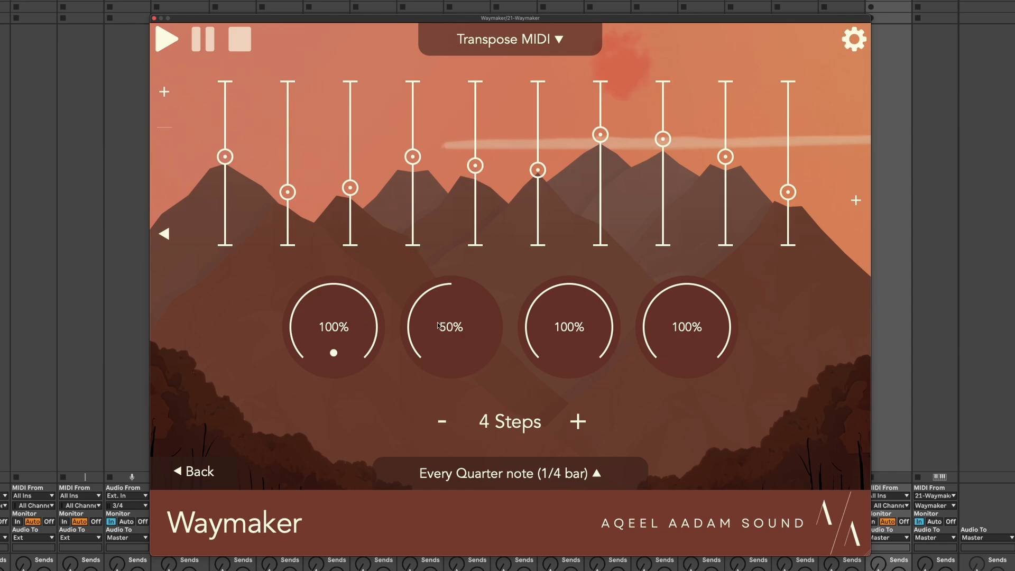
left_click_drag(674, 327, 670, 375)
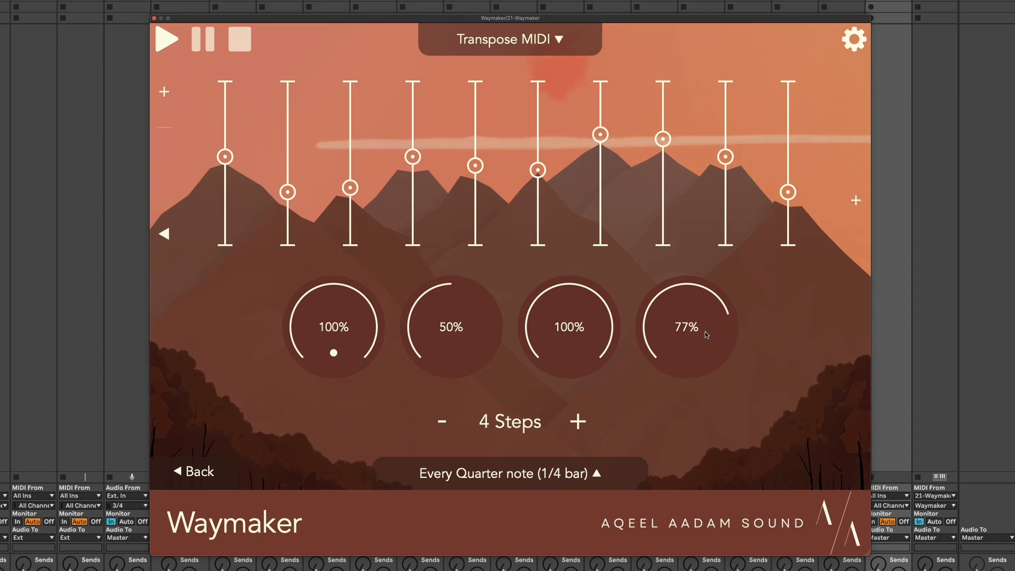
left_click_drag(705, 331, 707, 329)
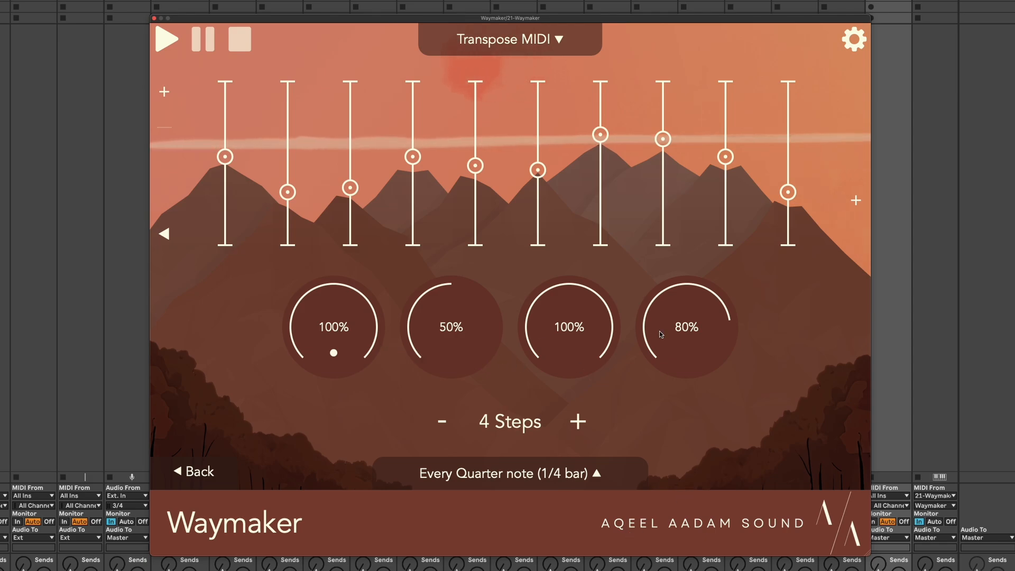
Compare the Step module's melody with the Probability module's stages, then play the chain and stop playback.
left_click(164, 233)
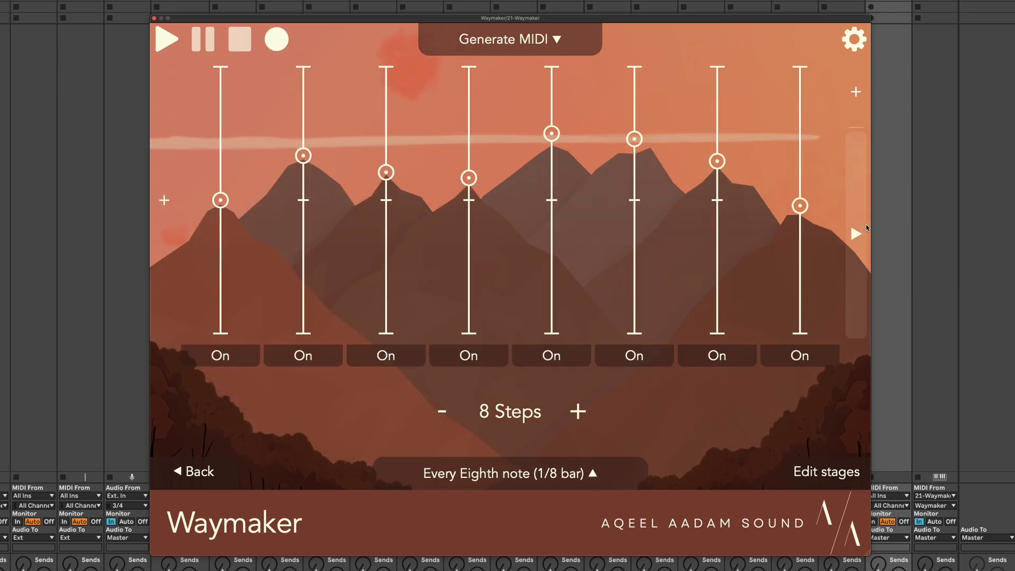
left_click(865, 228)
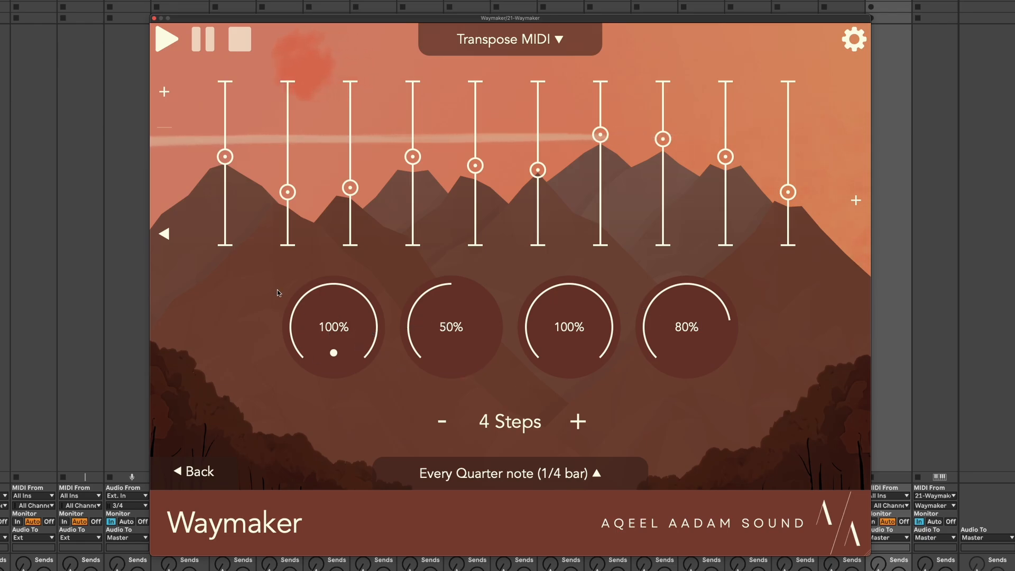
left_click(168, 233)
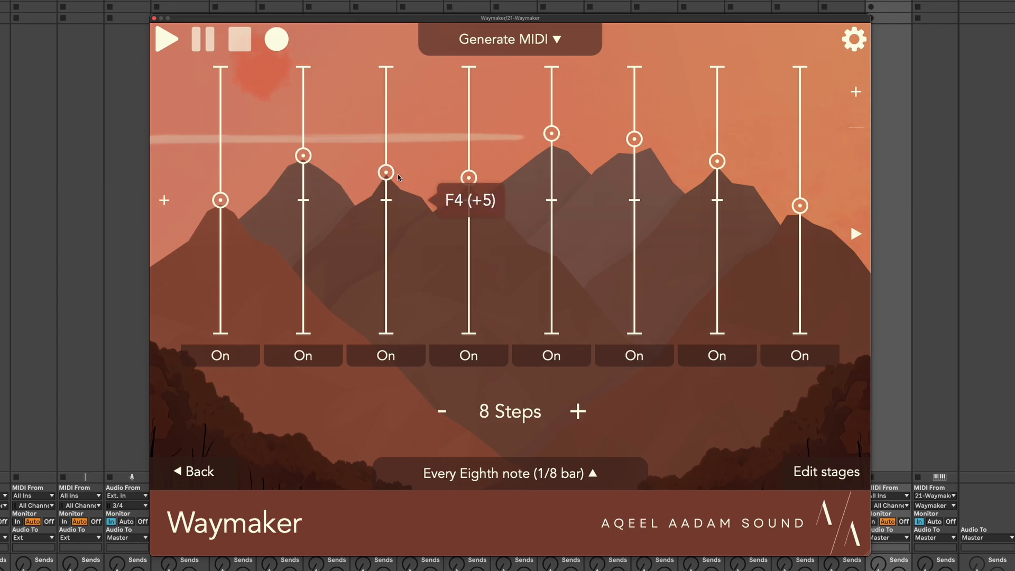
left_click(864, 219)
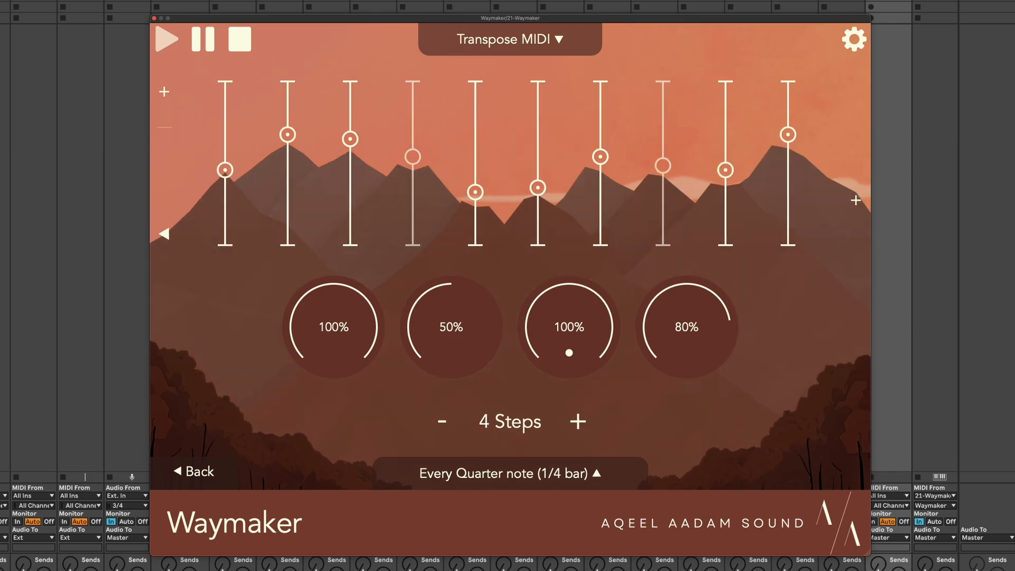
key("space")
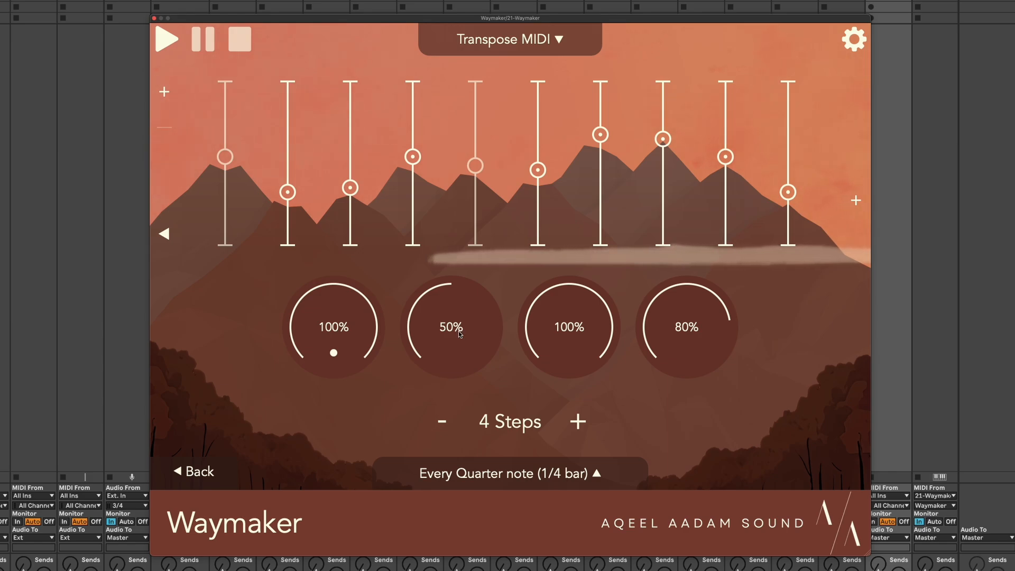
Set the second probability stage to 100% and reduce the Probability sequence to 2 steps.
left_click_drag(459, 331, 482, 261)
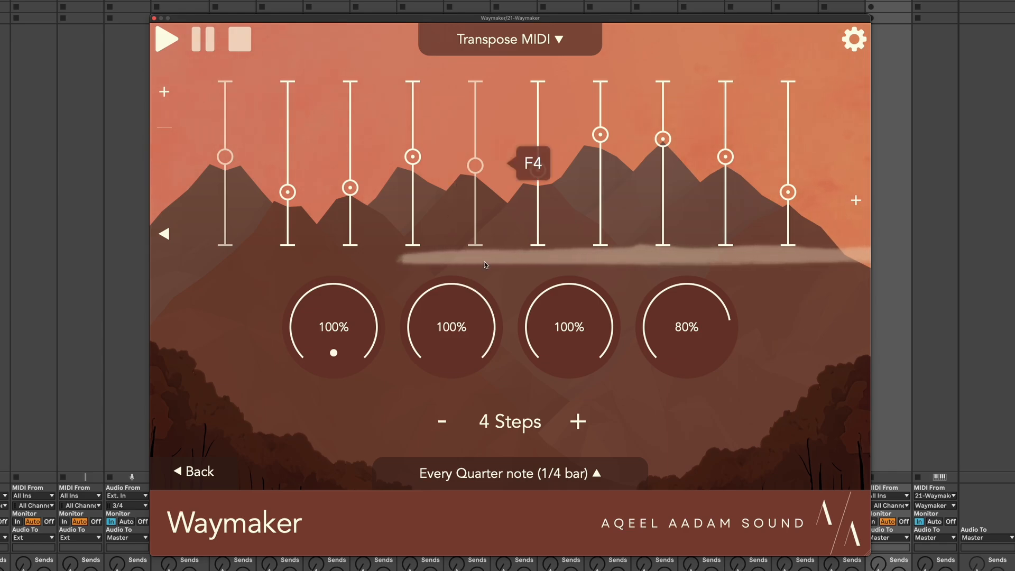
left_click(454, 426)
left_click(453, 426)
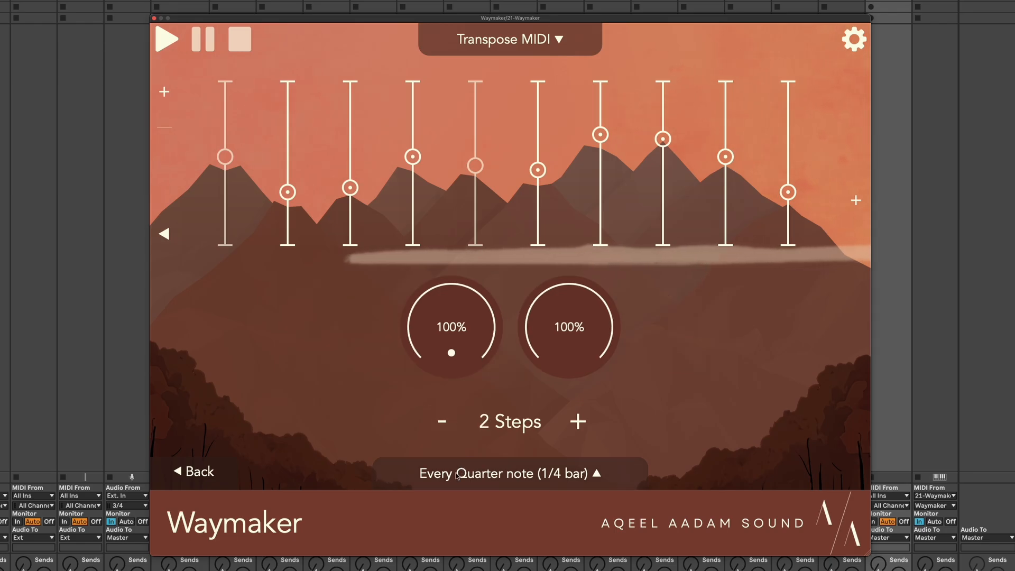
Change the Probability module's advance period to a half note (1/2 bar).
left_click(571, 475)
left_click_drag(677, 381, 680, 363)
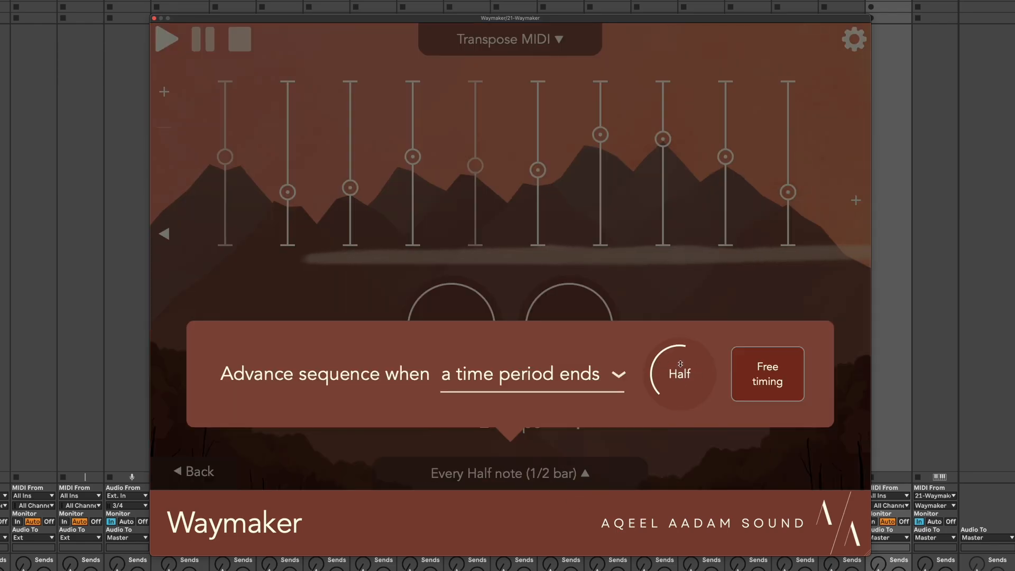
left_click(672, 303)
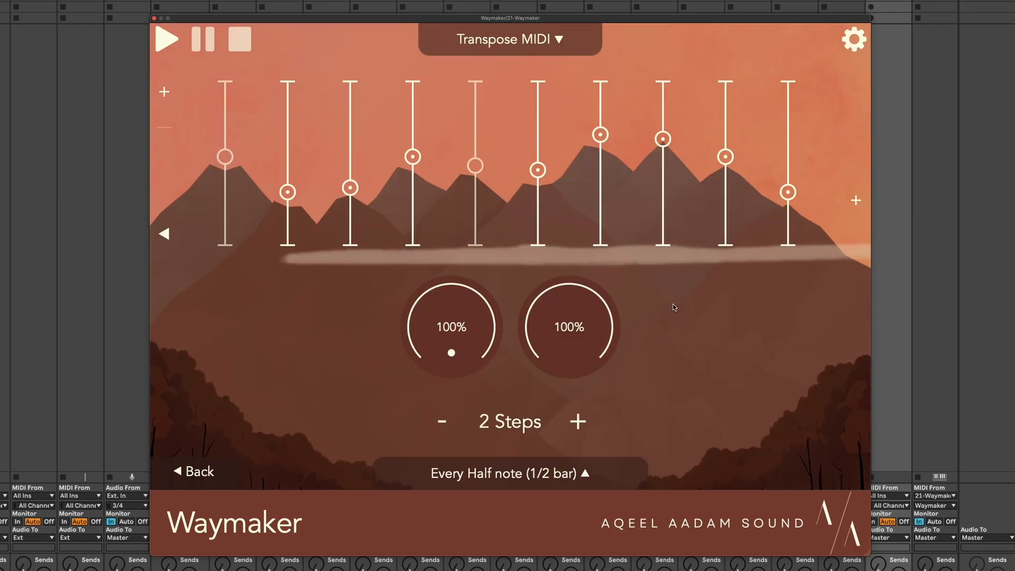
Examine the Step module's pitches and its place in the chain, and return to editing the Probability module.
left_click(161, 231)
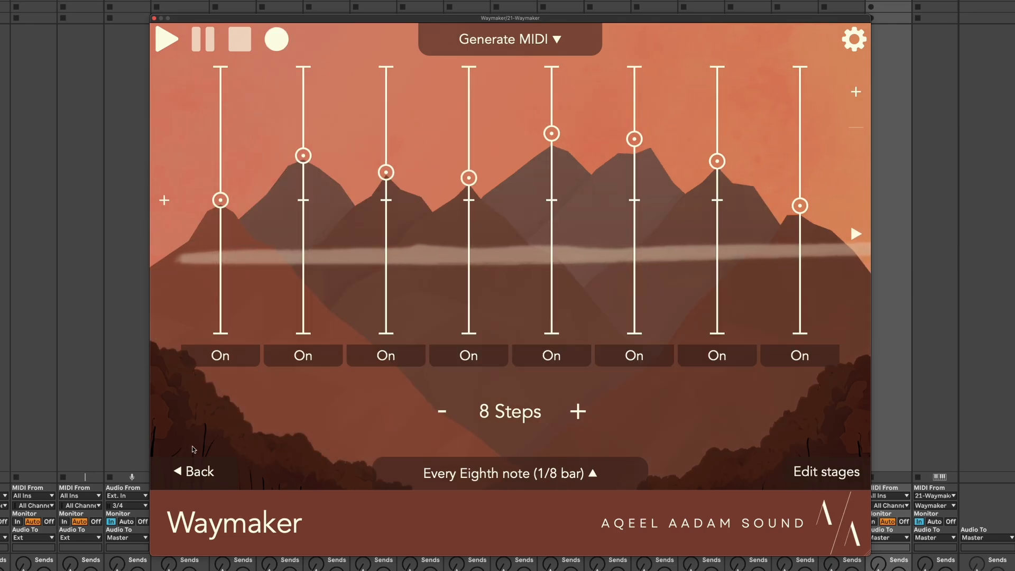
mouse_move(223, 259)
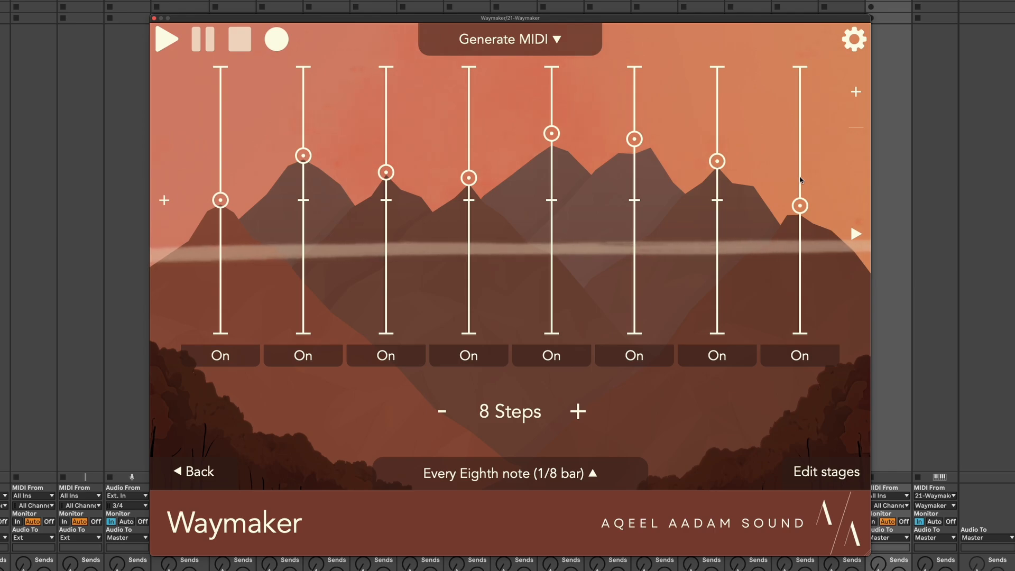
mouse_move(814, 202)
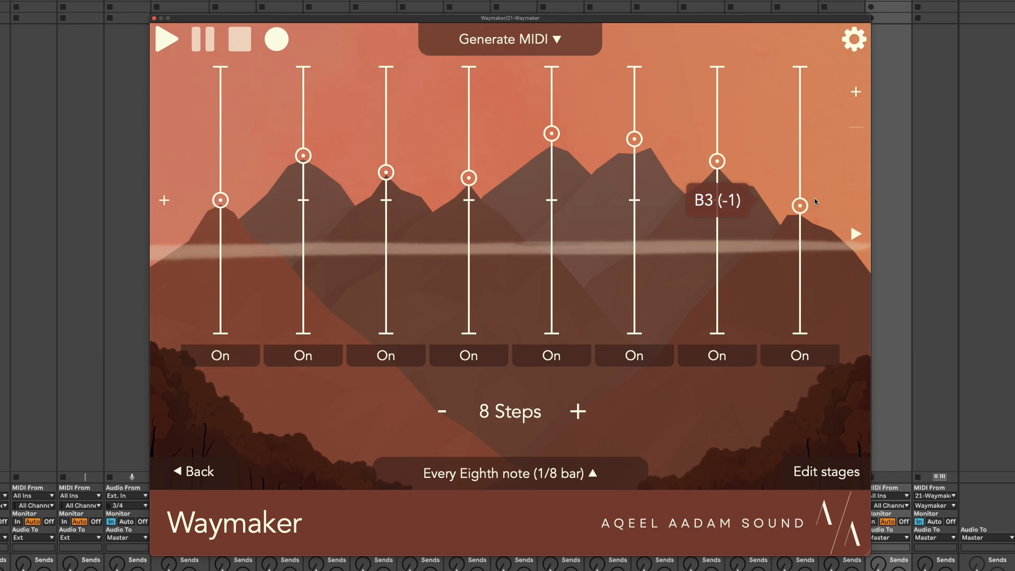
mouse_move(336, 202)
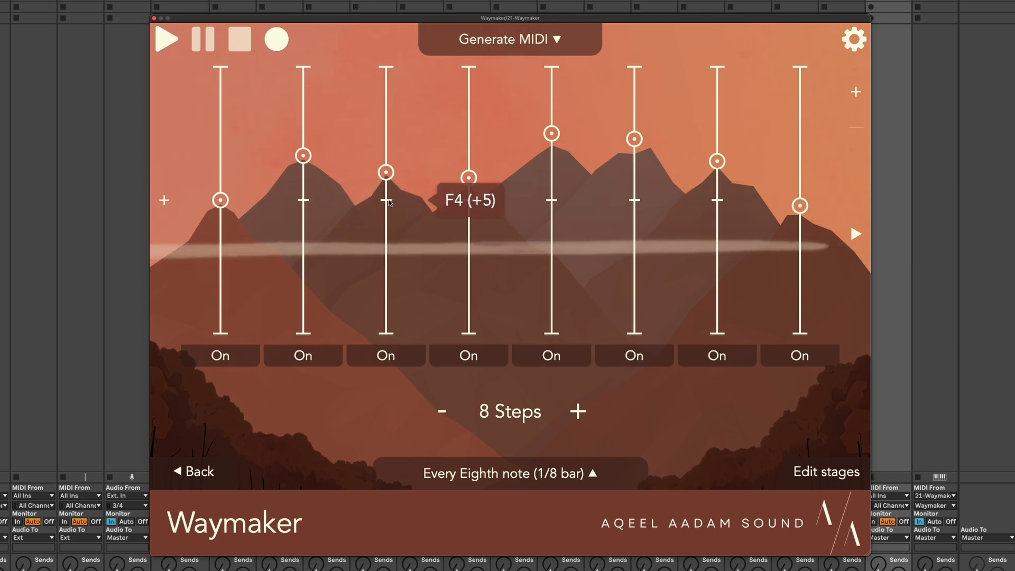
mouse_move(444, 205)
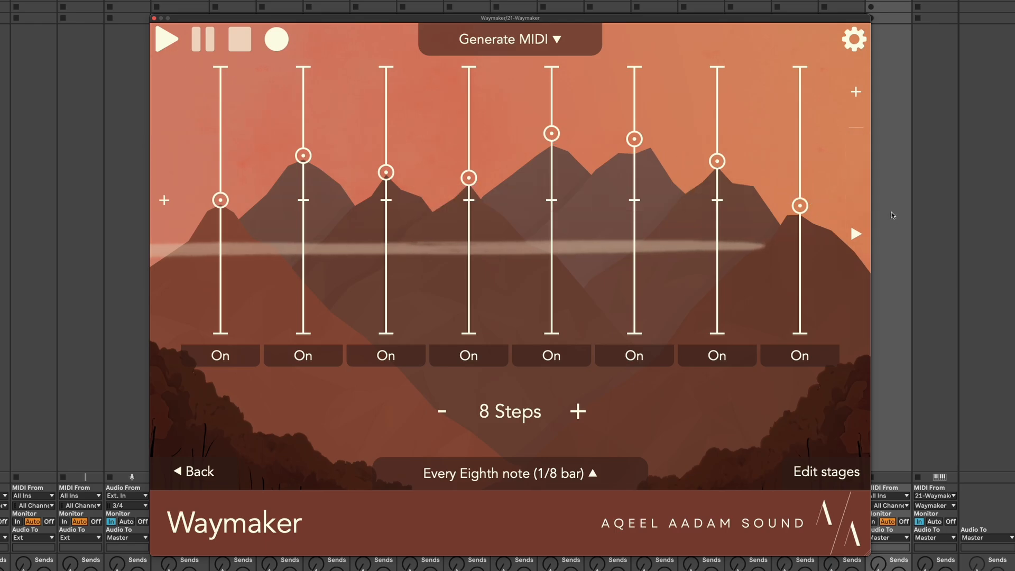
left_click(855, 234)
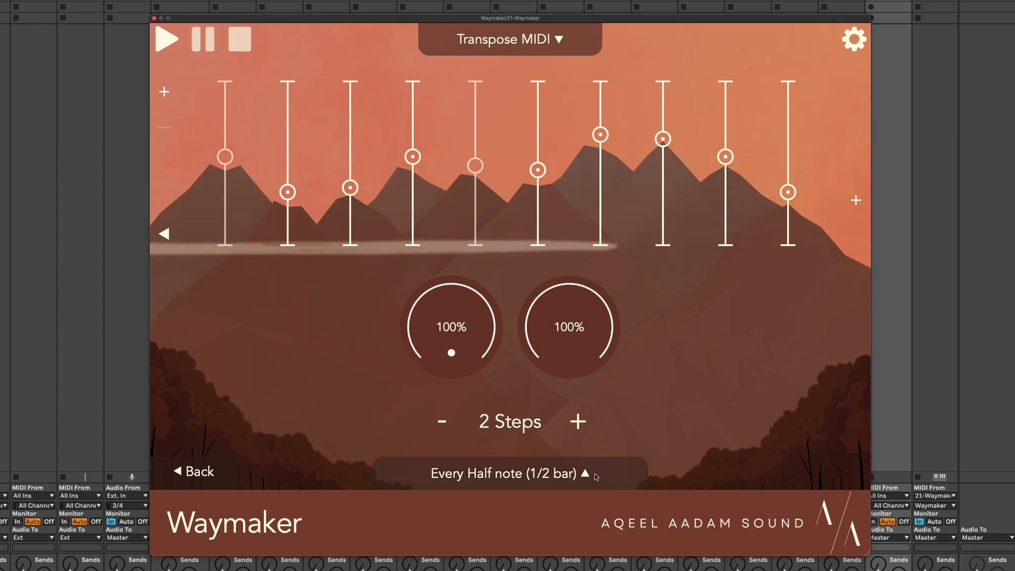
left_click(196, 475)
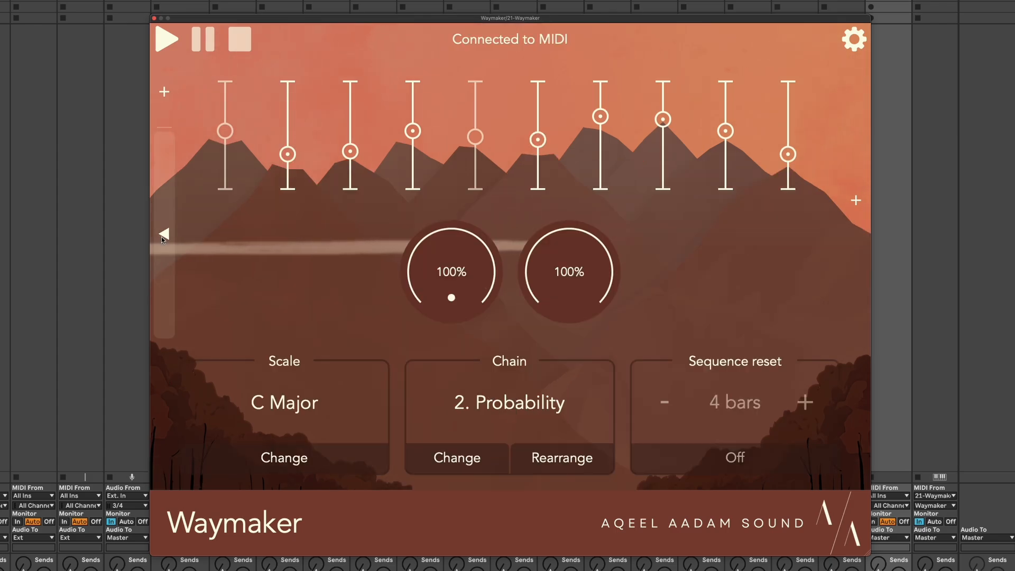
left_click(165, 233)
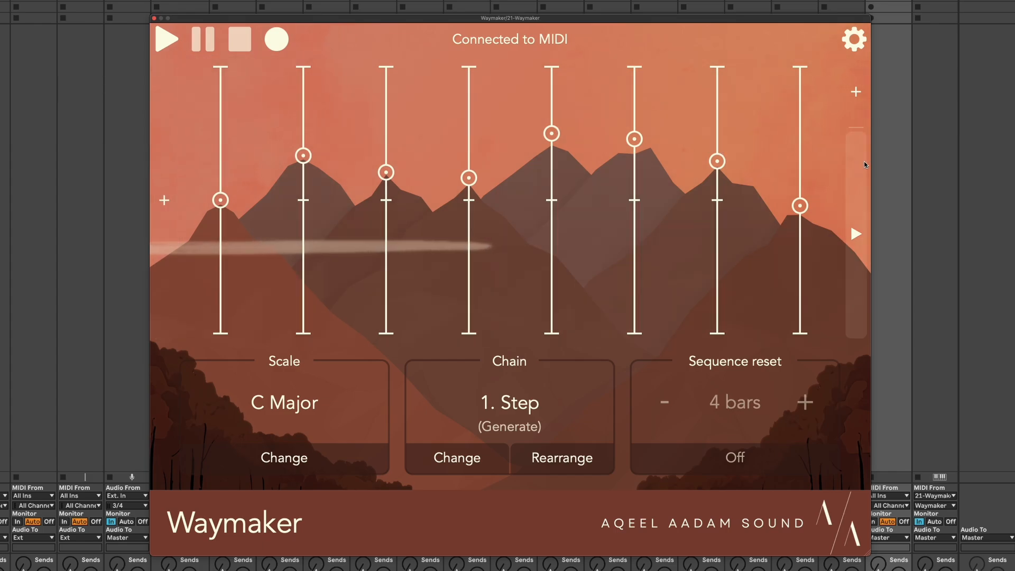
left_click(856, 233)
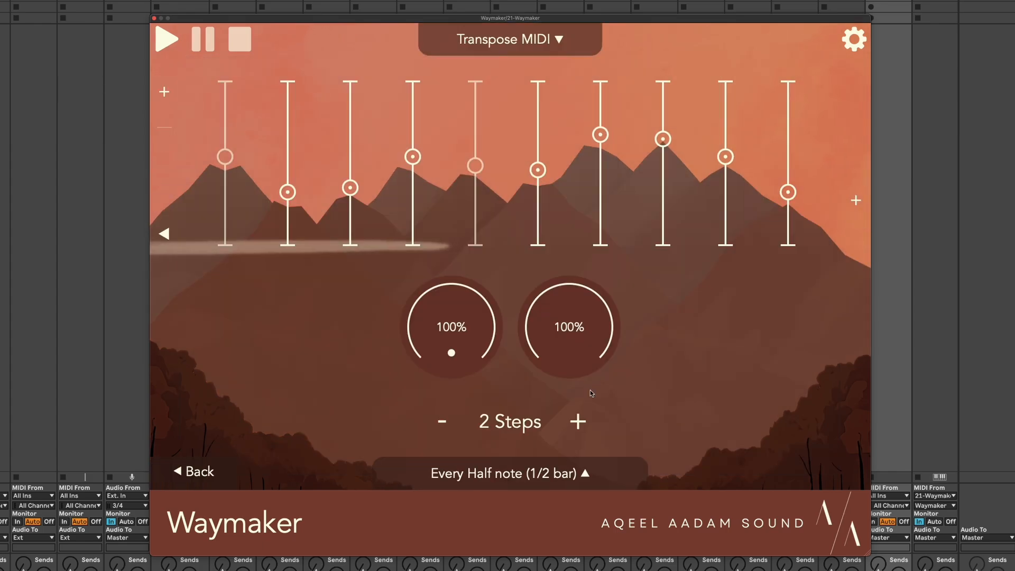
Lower the second probability stage to 45%, then play the chain and stop playback.
left_click_drag(571, 327, 581, 444)
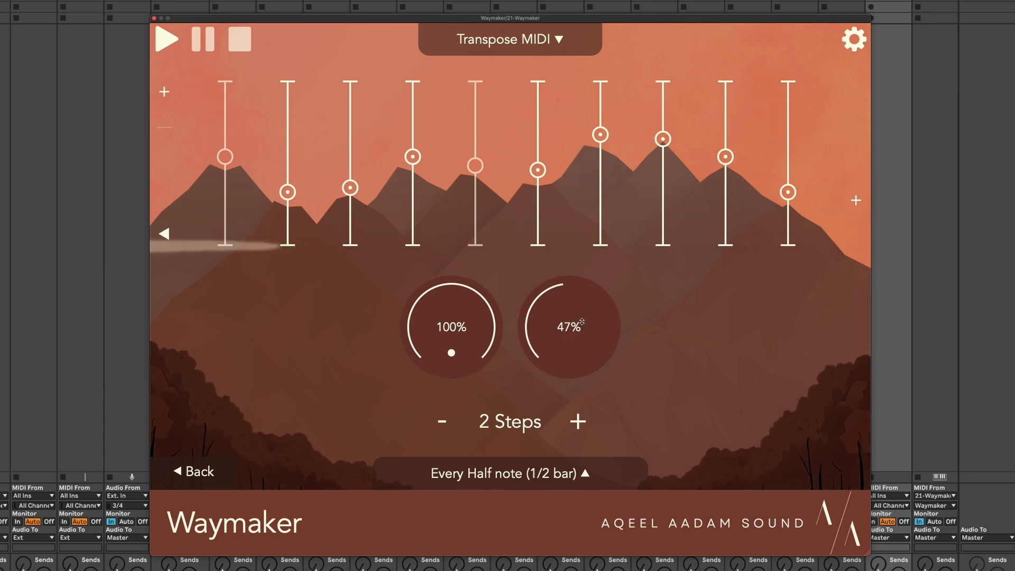
left_click_drag(581, 321, 580, 327)
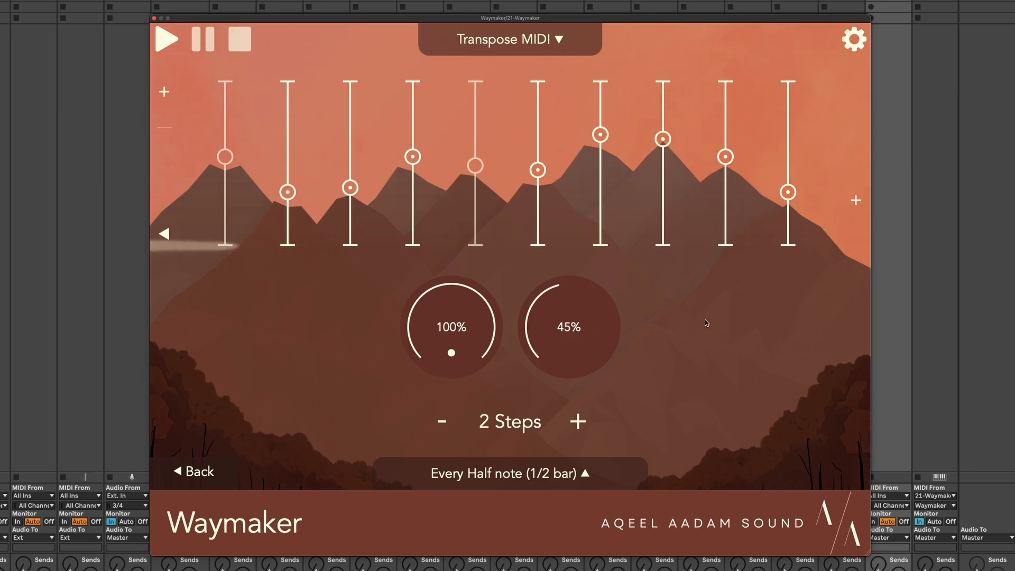
key("space")
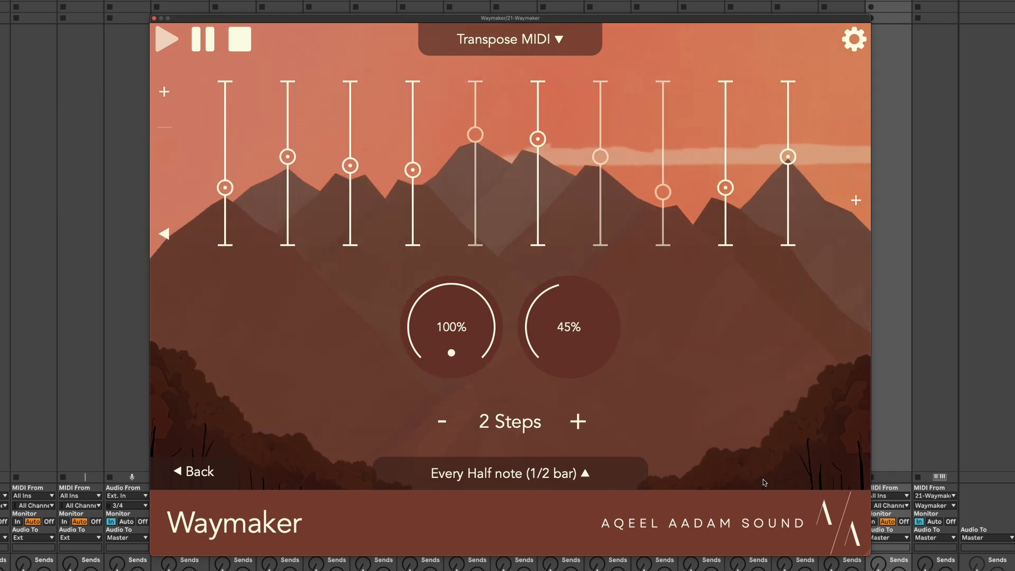
key("space")
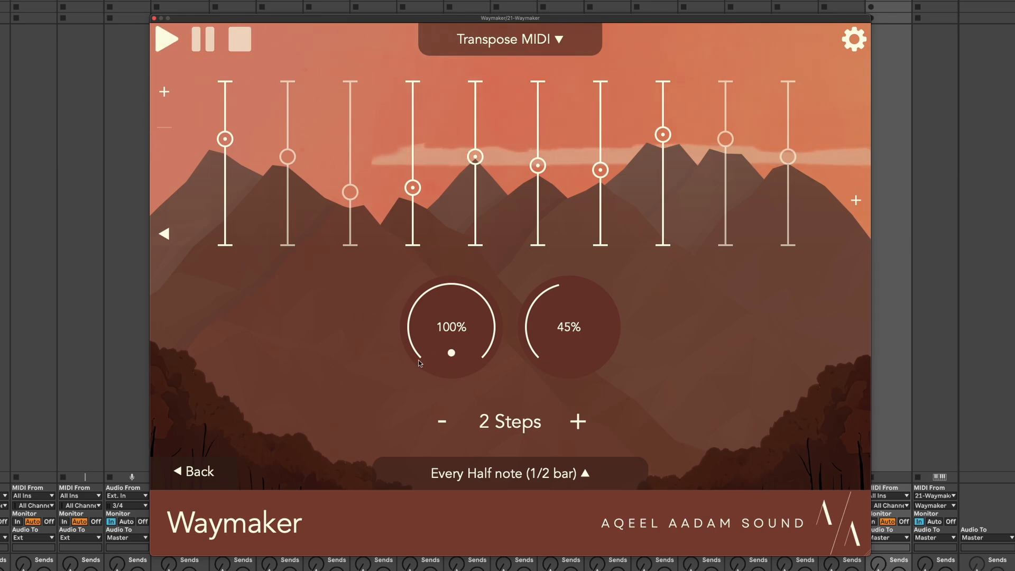
Check the Step module's melody again and extend the Probability sequence to 8 steps.
left_click(164, 190)
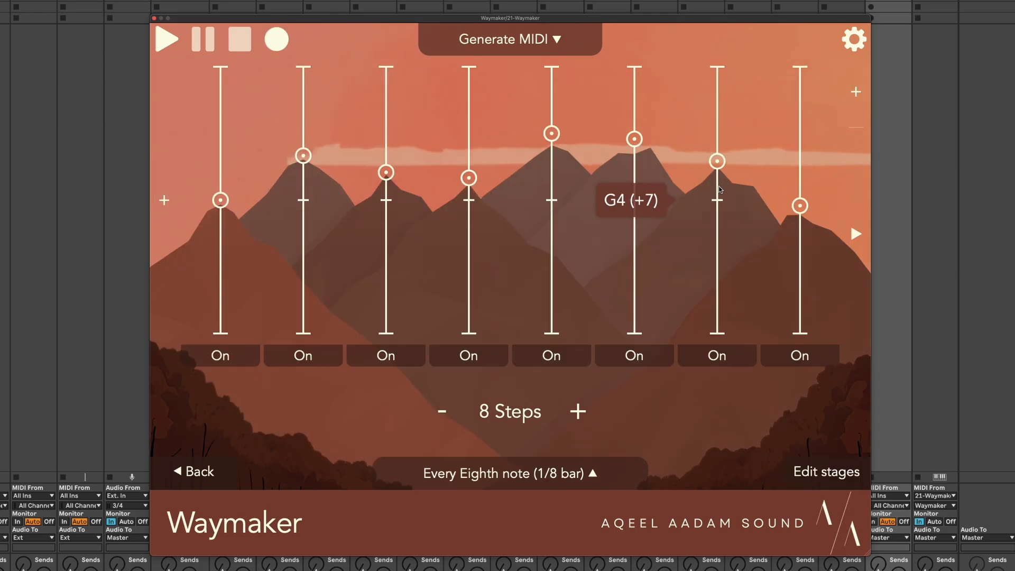
left_click(856, 233)
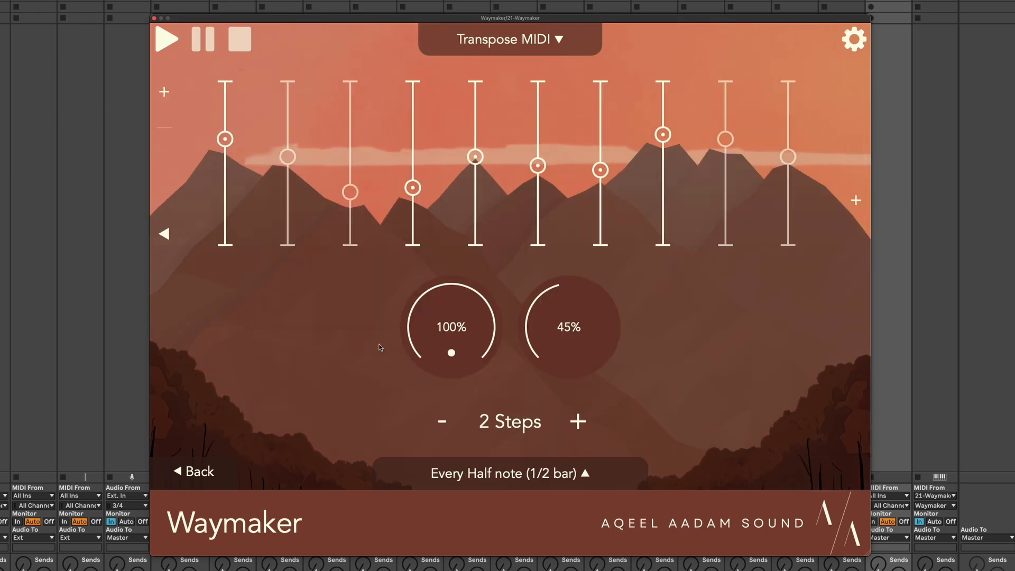
left_click(578, 422)
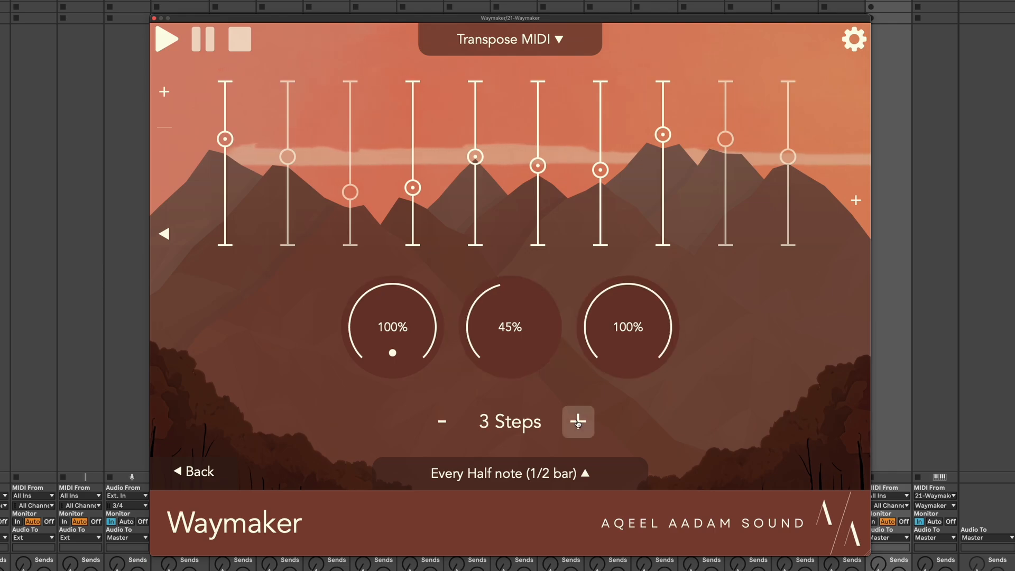
left_click(577, 422)
left_click(578, 422)
left_click(577, 422)
left_click(577, 422)
left_click(577, 422)
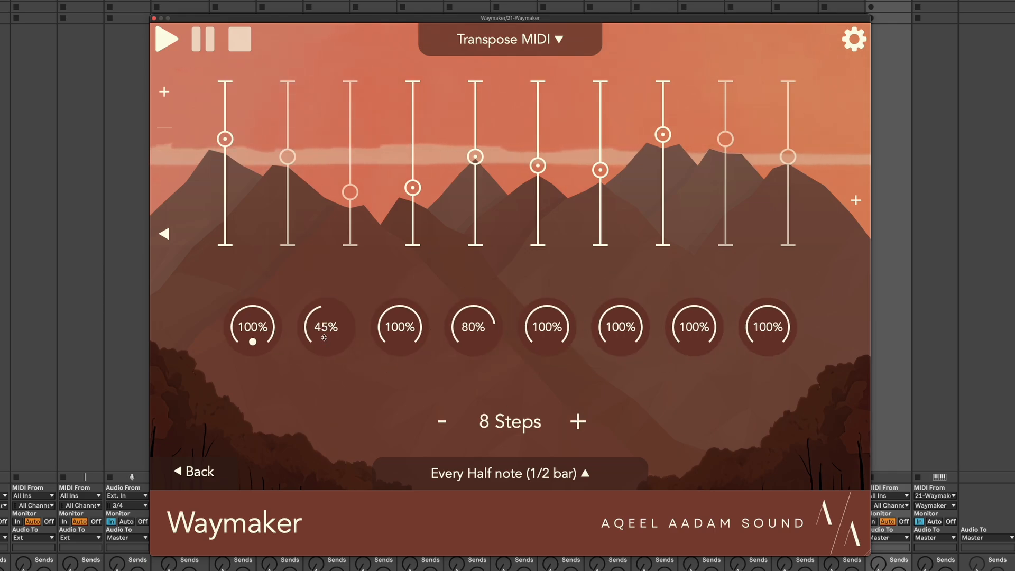
Set the probability of the second stage to 100%, the fourth to 58%, the seventh to 44% and the eighth to 38%.
left_click_drag(321, 306, 360, 214)
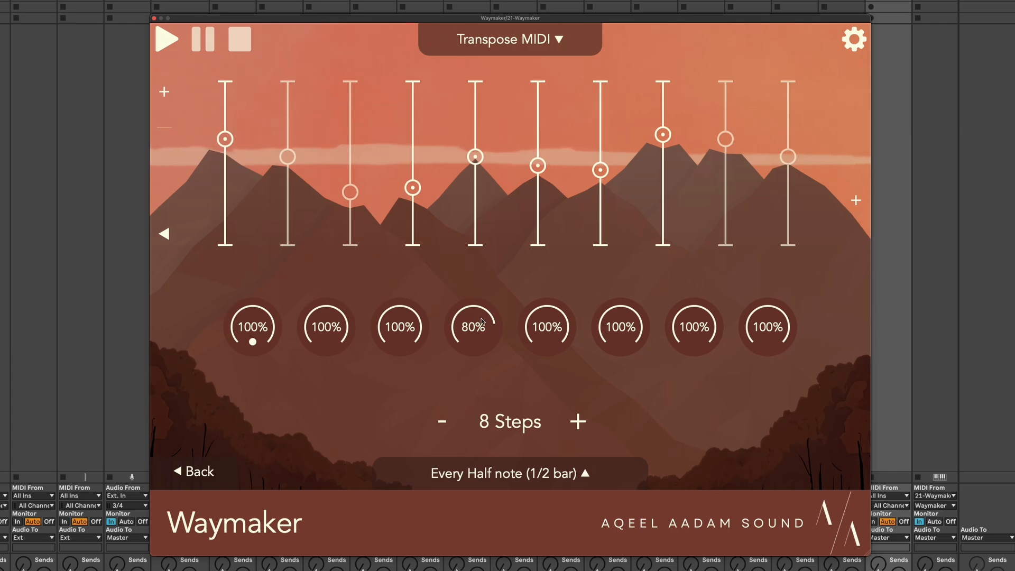
left_click_drag(479, 330, 474, 366)
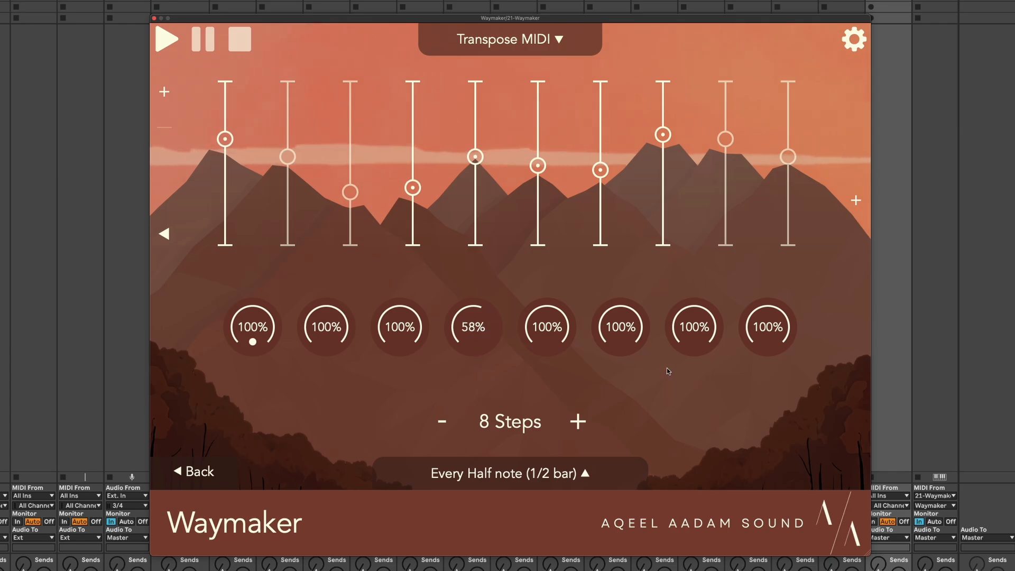
left_click_drag(695, 341, 690, 439)
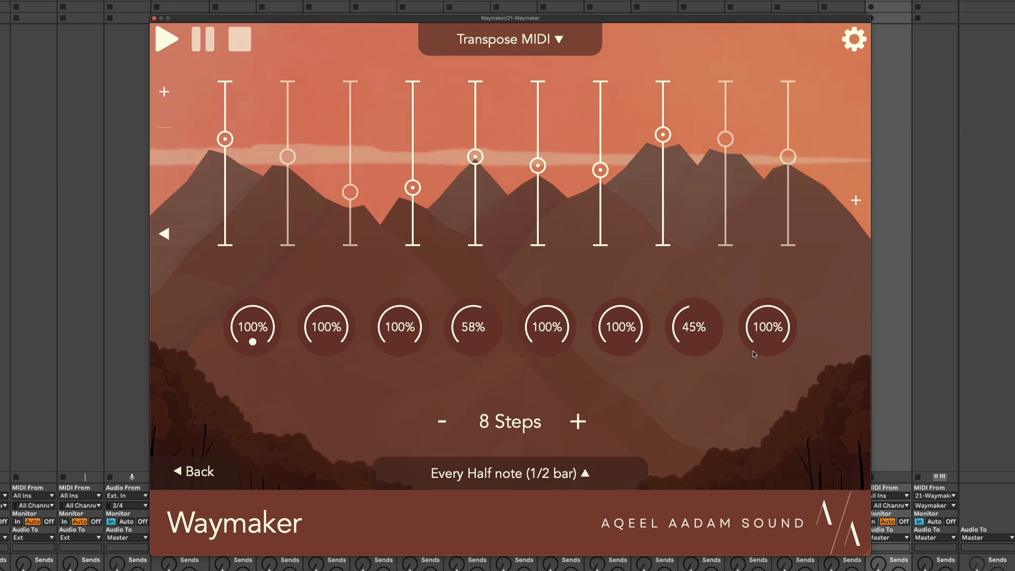
left_click_drag(753, 351, 755, 463)
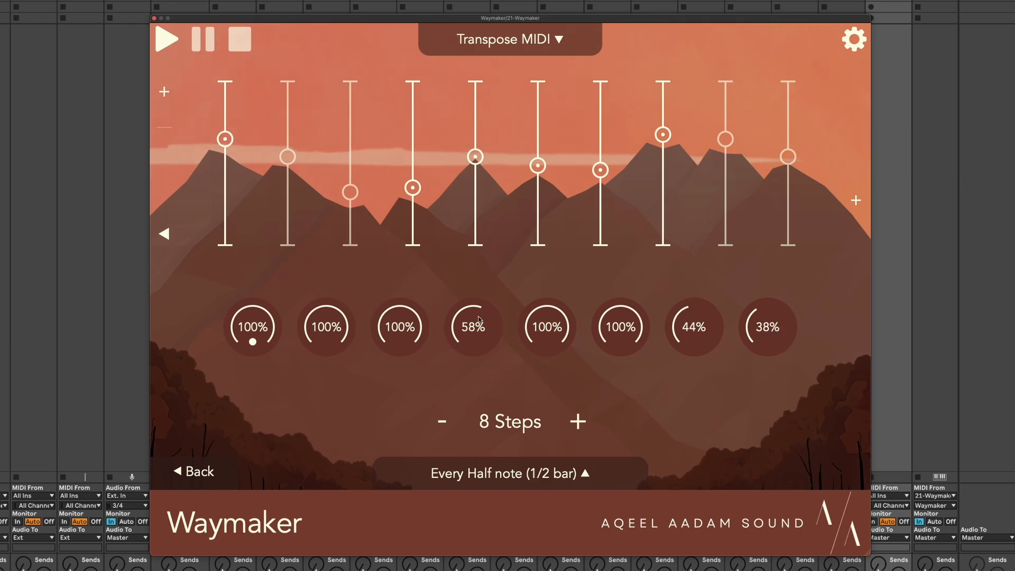
Compare the Step module's eight notes with the eight probability stages, play the chain and stop it.
left_click(164, 234)
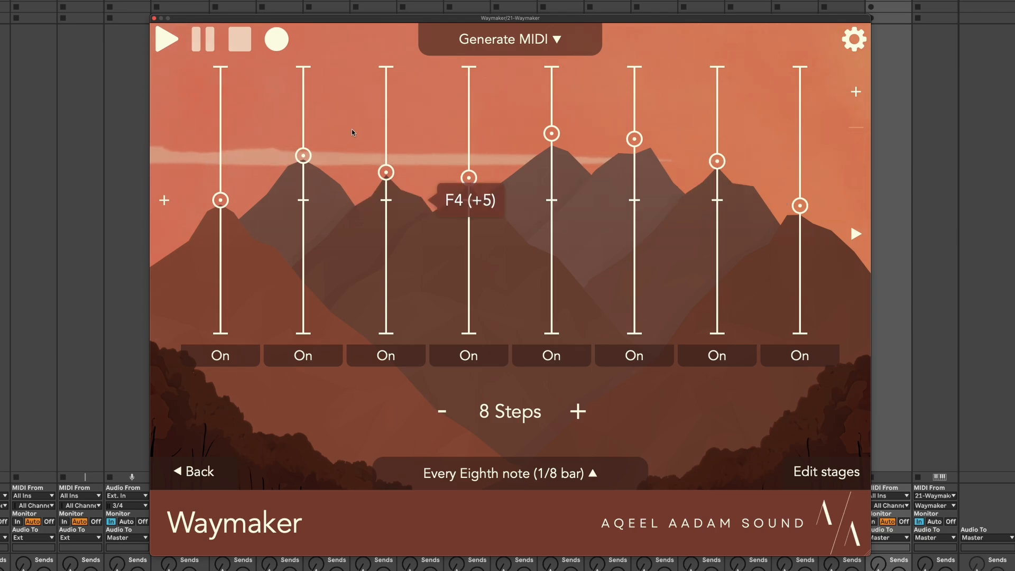
left_click(856, 234)
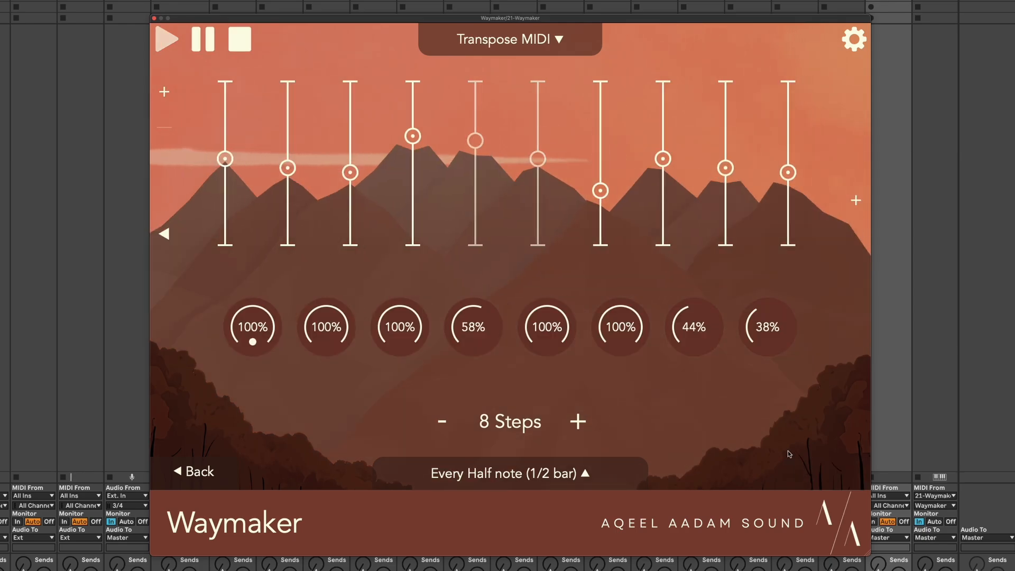
key("space")
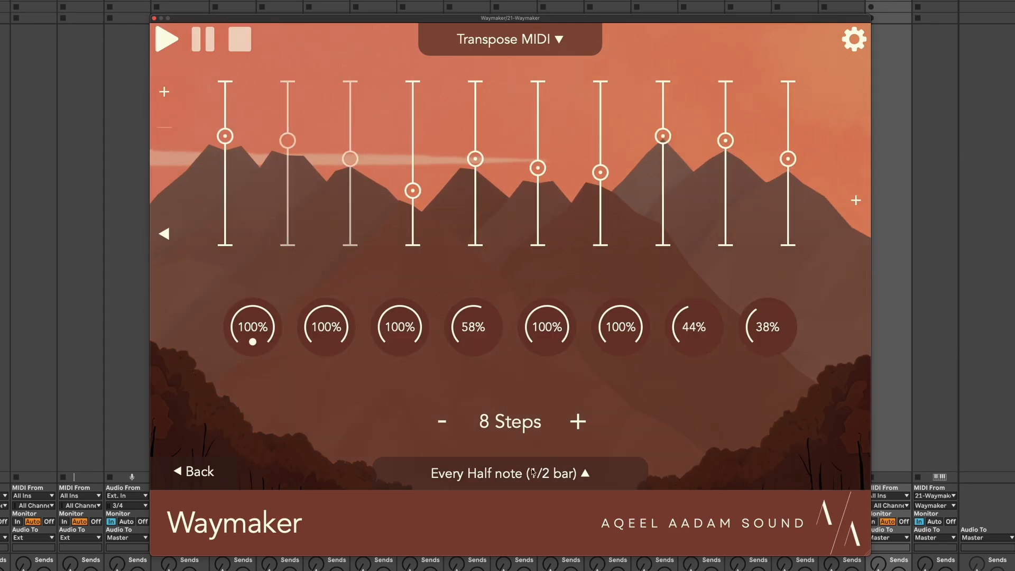
Set the Probability module's advance period to an eighth note (1/8 bar).
left_click(533, 472)
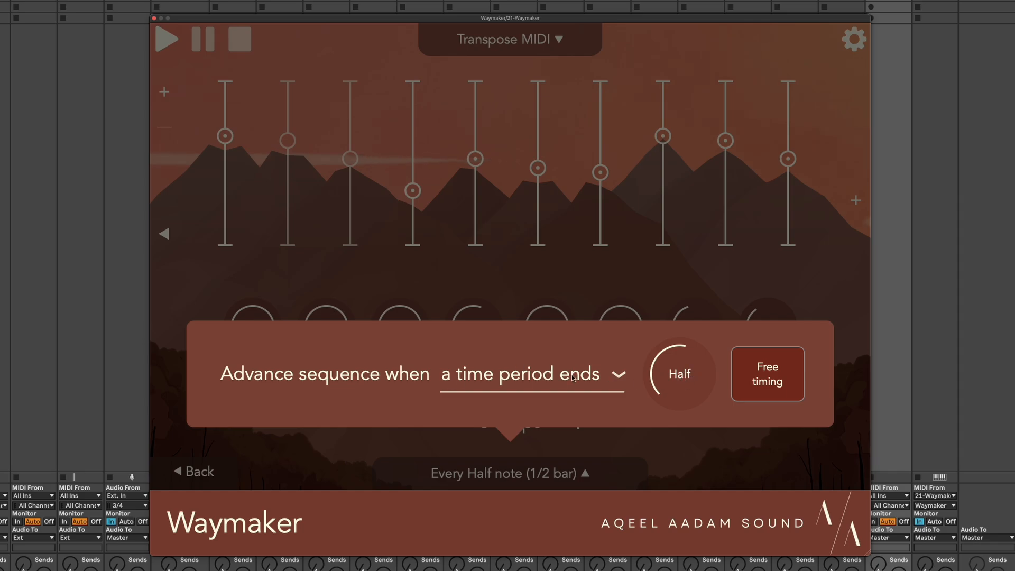
left_click_drag(688, 377, 686, 402)
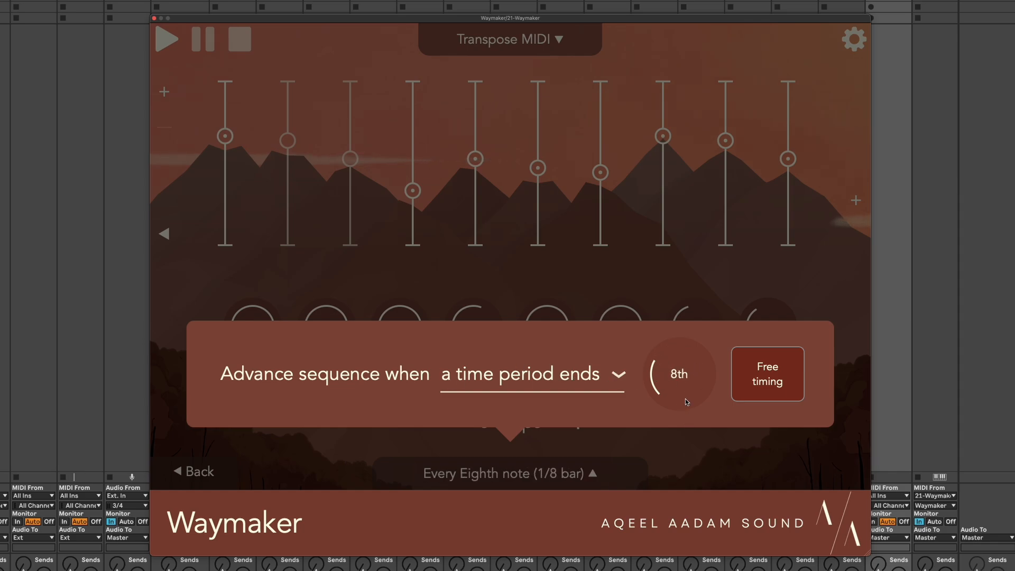
Make the Probability module advance whenever a note is received on any MIDI channel, and play the chain before stopping it.
left_click(530, 373)
left_click(517, 325)
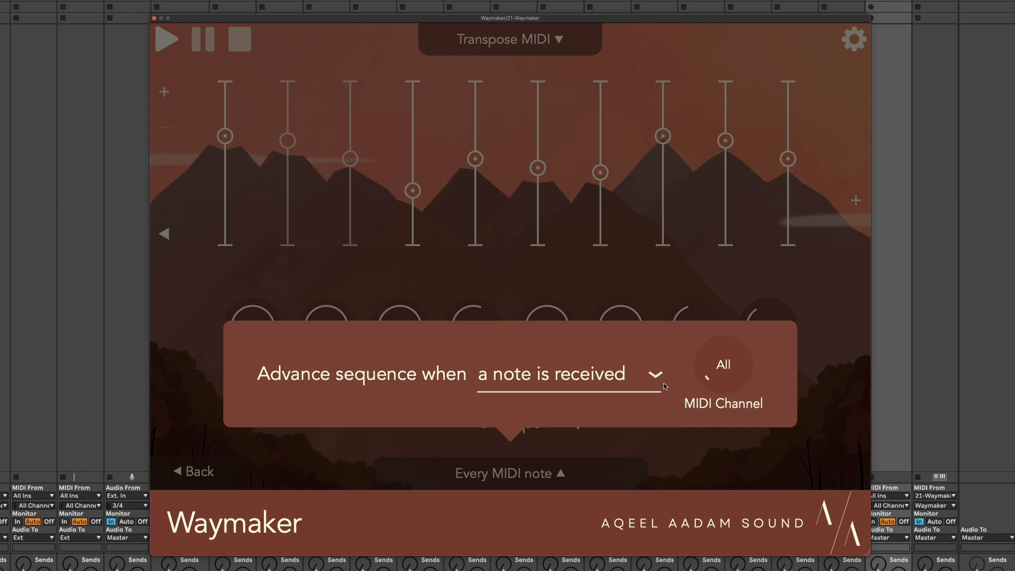
left_click(509, 276)
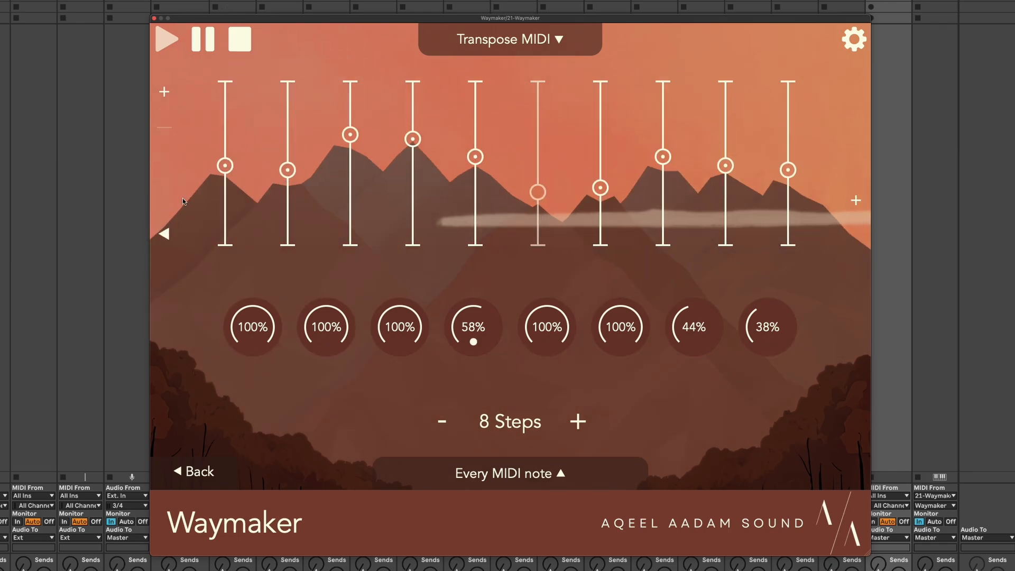
key("space")
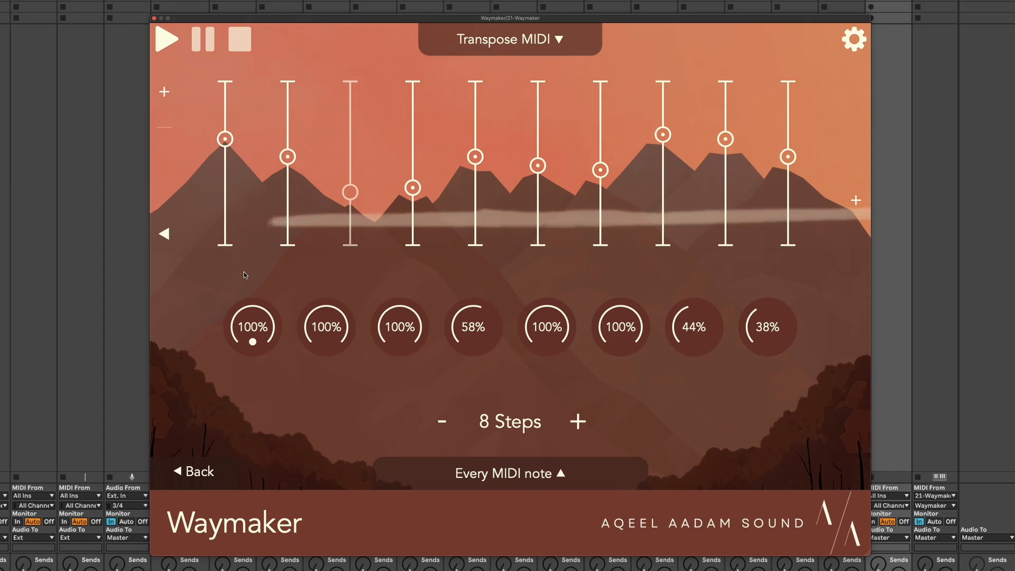
Switch the Step module's third and fourth notes off and back on, and return to the Probability module.
left_click(163, 233)
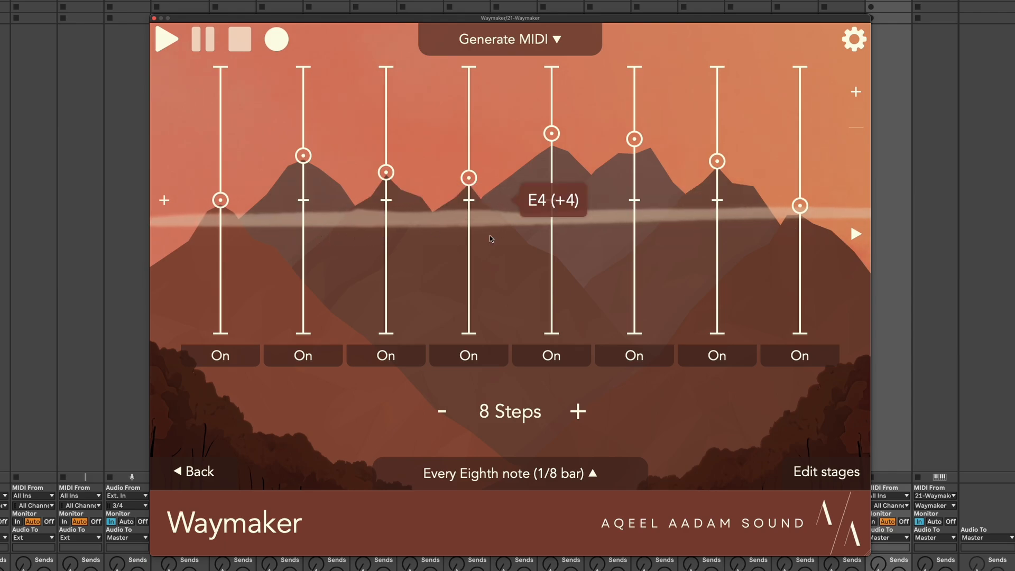
left_click(465, 365)
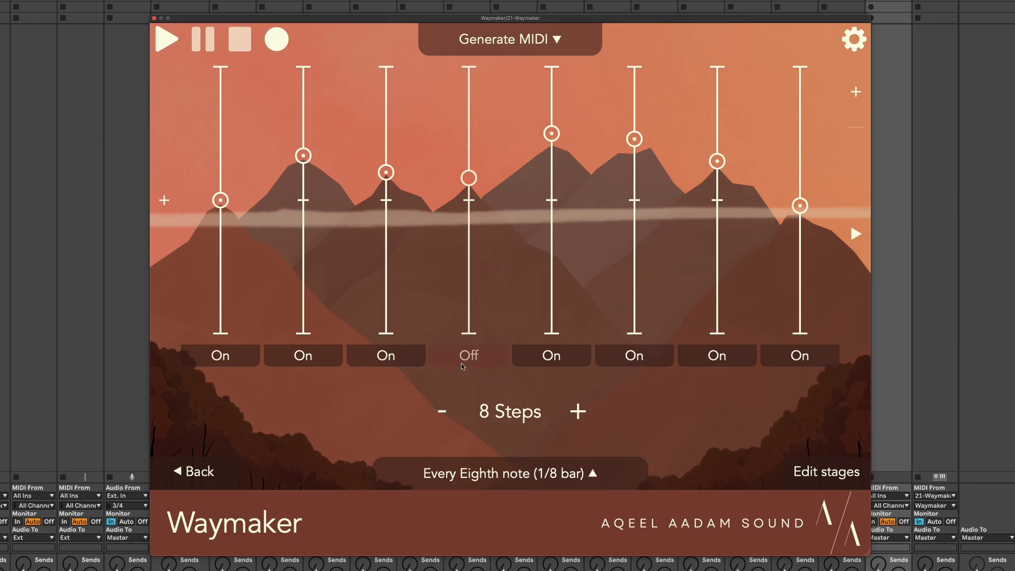
left_click(418, 364)
left_click(432, 361)
left_click(404, 359)
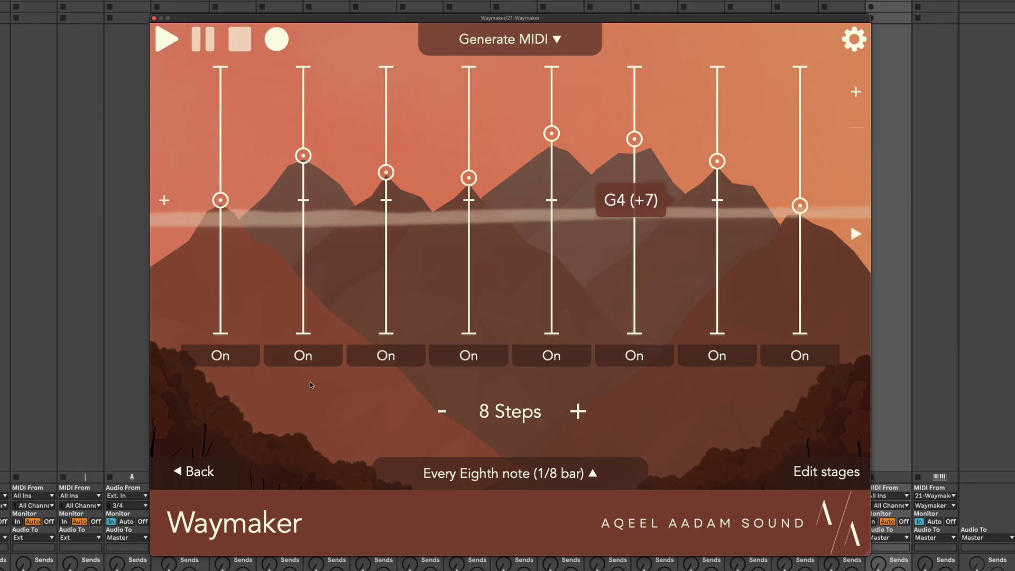
left_click(855, 234)
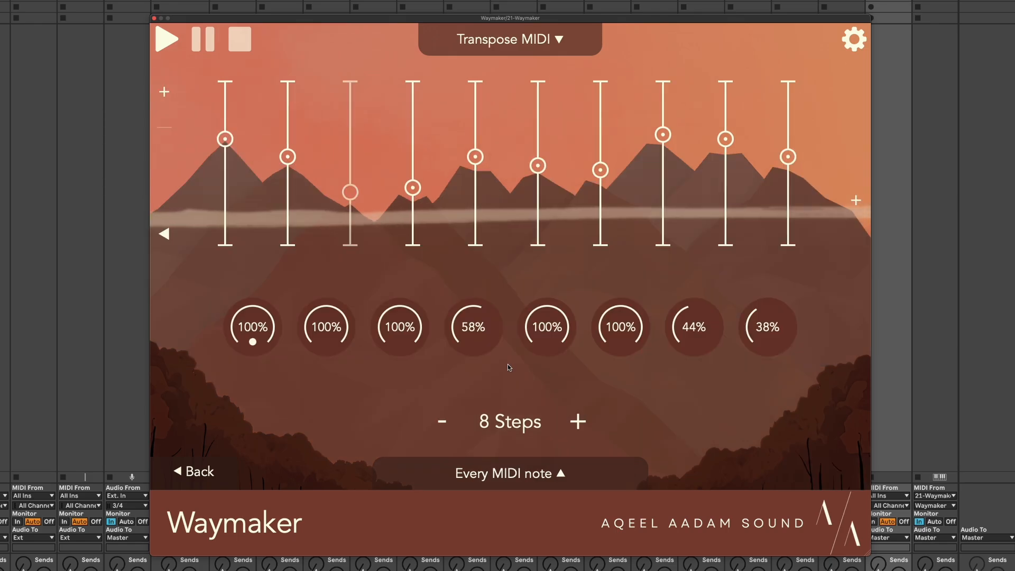
Set the fourth stage's probability to 18%, and lower the third stage to 55% before restoring it to 100%.
left_click_drag(473, 308, 473, 394)
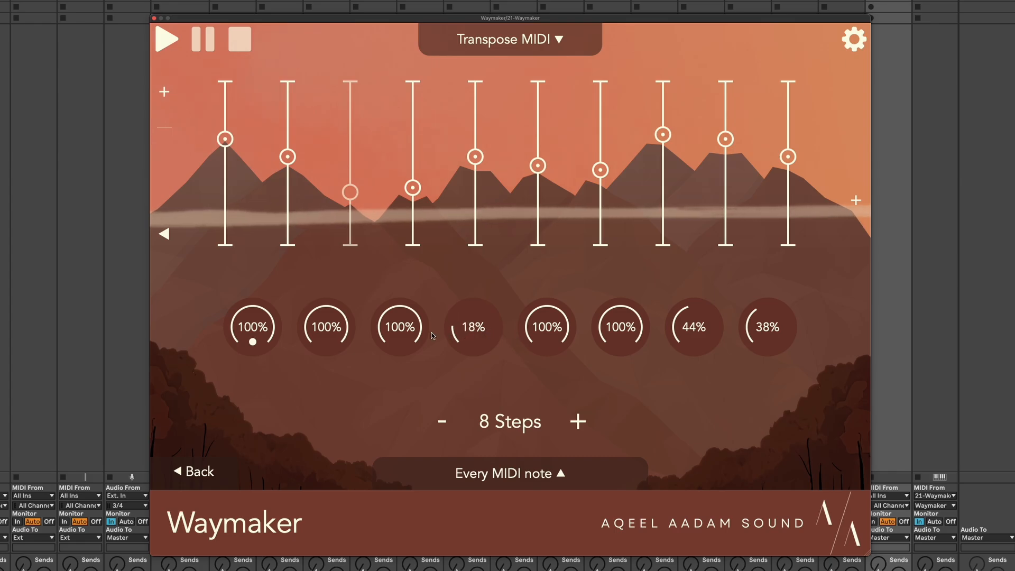
left_click_drag(407, 331, 393, 421)
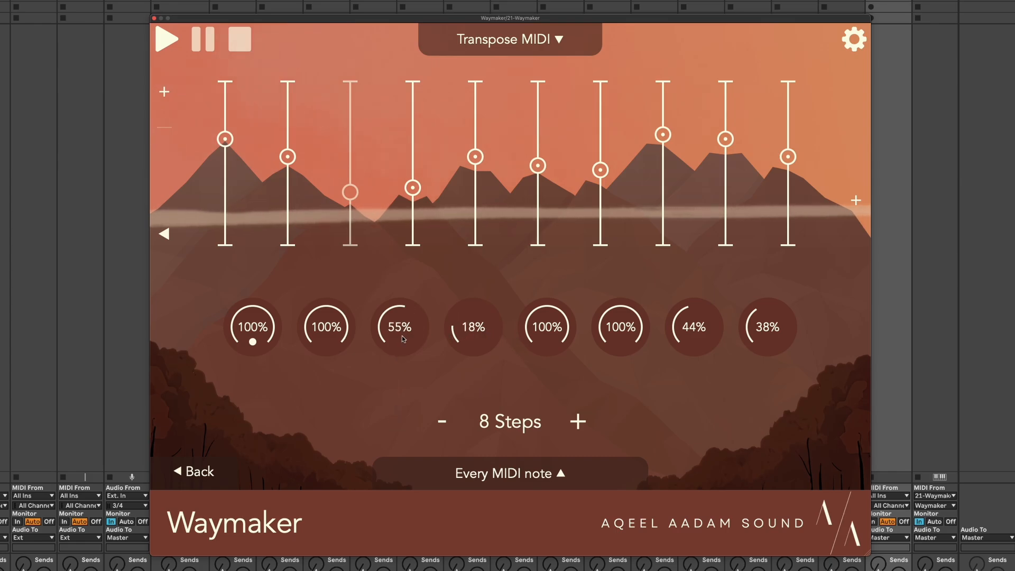
left_click_drag(402, 338, 418, 204)
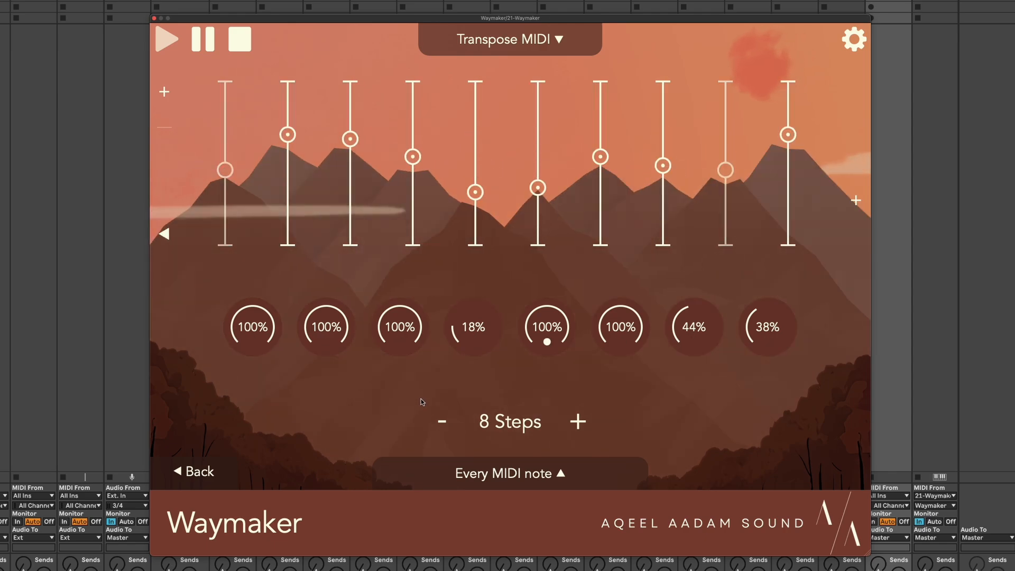
Reduce the Probability sequence to 2 steps.
left_click(440, 420)
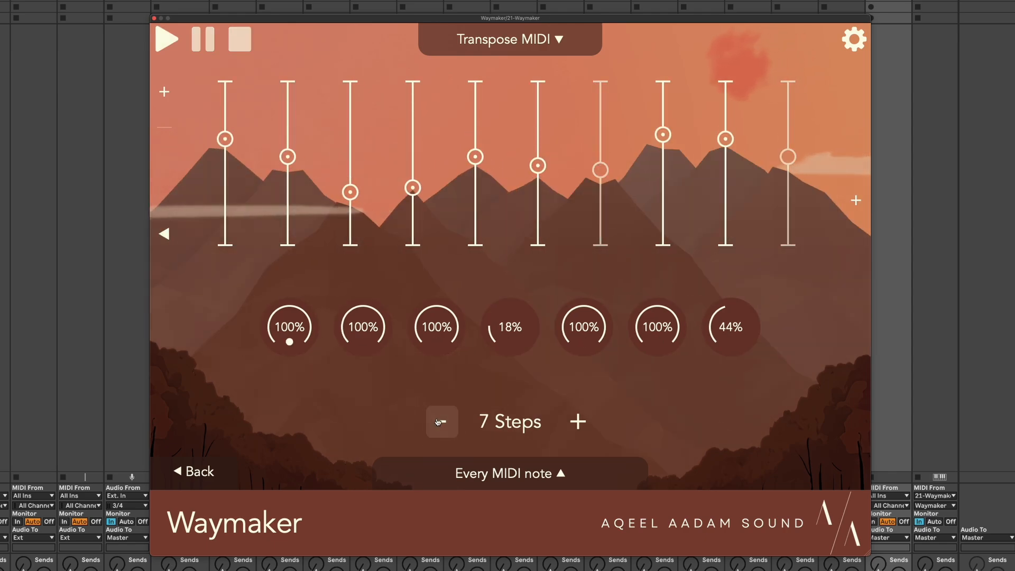
left_click(441, 420)
left_click(440, 421)
left_click(440, 420)
left_click(440, 421)
left_click(438, 422)
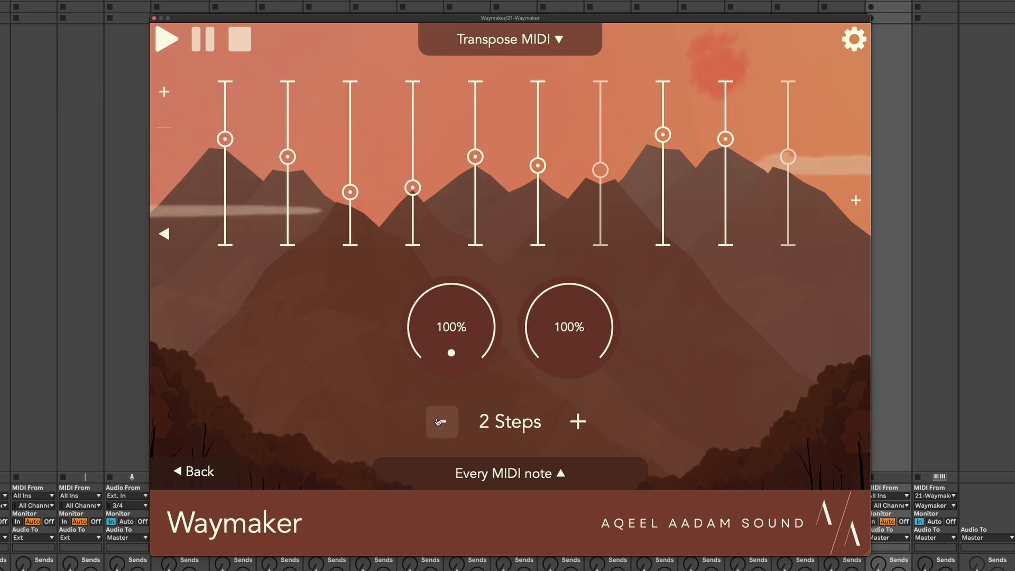